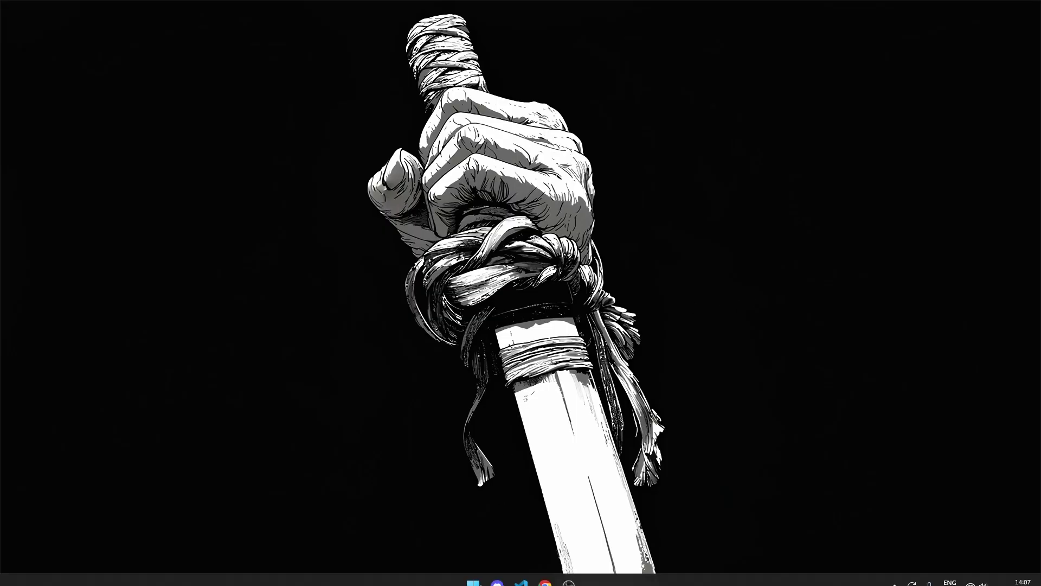
Switch to the Chrome window showing the Discord verification guide channel.
{"action": "left_click", "coordinate": [545, 572]}
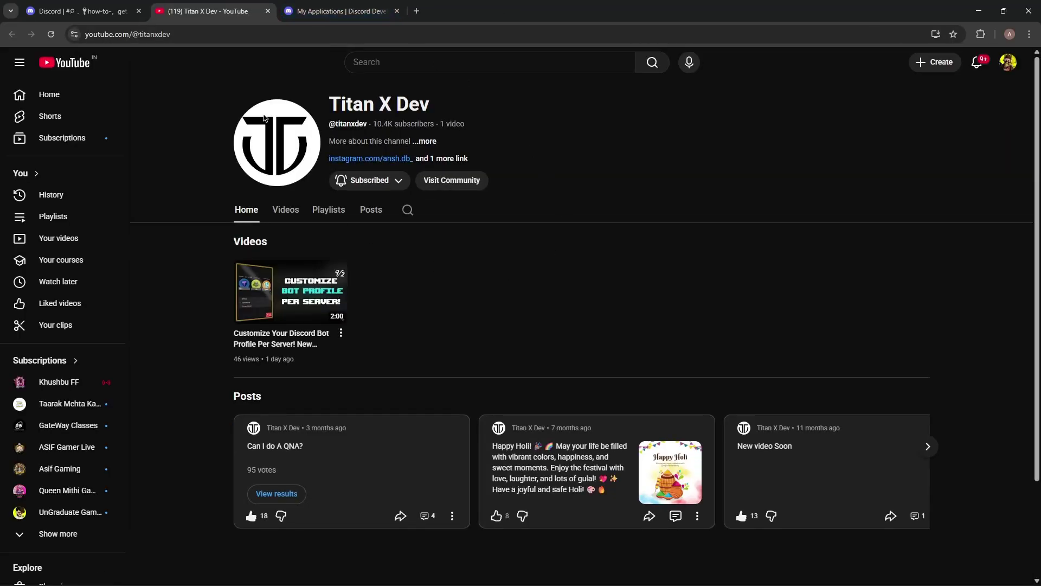
Clear the stray page selection and snip the Titan X Dev channel header showing Subscribed.
{"action": "key", "text": "ctrl+a"}
{"action": "left_click", "coordinate": [537, 242]}
{"action": "key", "text": "super+shift+s"}
{"action": "mouse_move", "coordinate": [175, 69]}
{"action": "left_mouse_down"}
{"action": "mouse_move", "coordinate": [430, 210]}
{"action": "mouse_move", "coordinate": [596, 283]}
{"action": "left_mouse_up"}
Post the YouTube channel screenshot in the get-access channel for verification.
{"action": "left_click", "coordinate": [81, 11]}
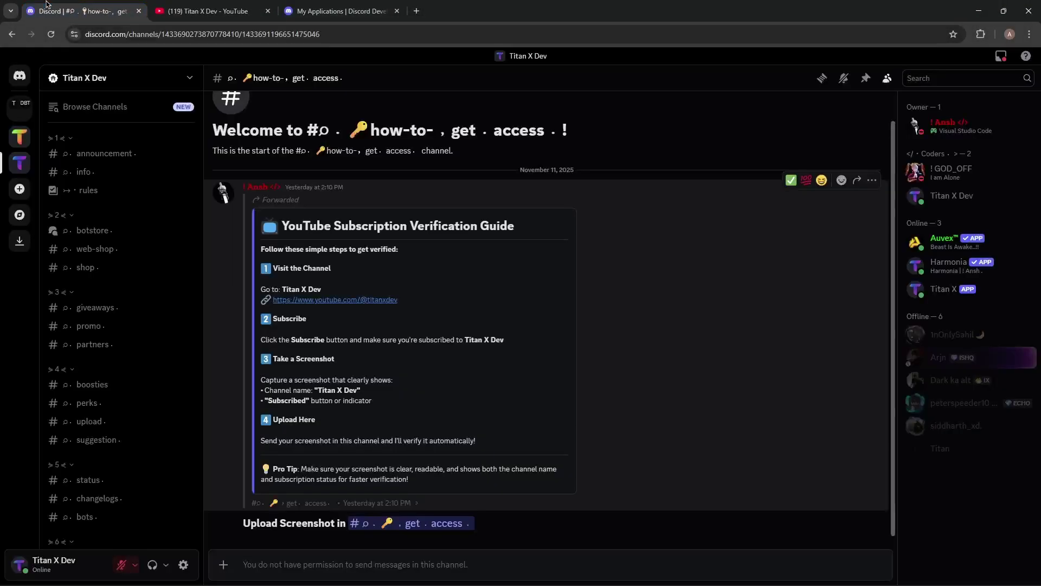
{"action": "left_click", "coordinate": [394, 522]}
{"action": "key", "text": "ctrl+v"}
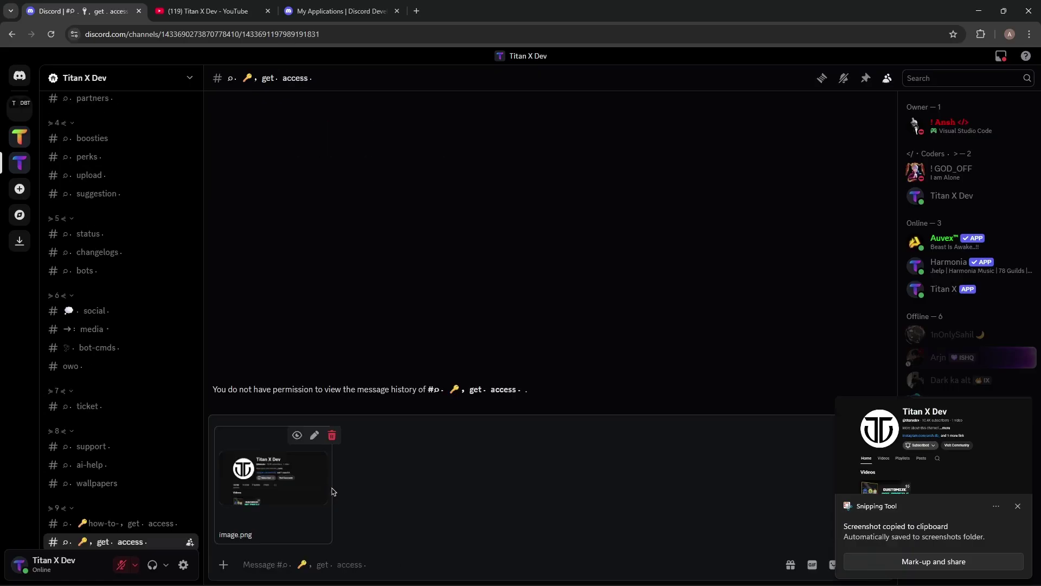
{"action": "key", "text": "Return"}
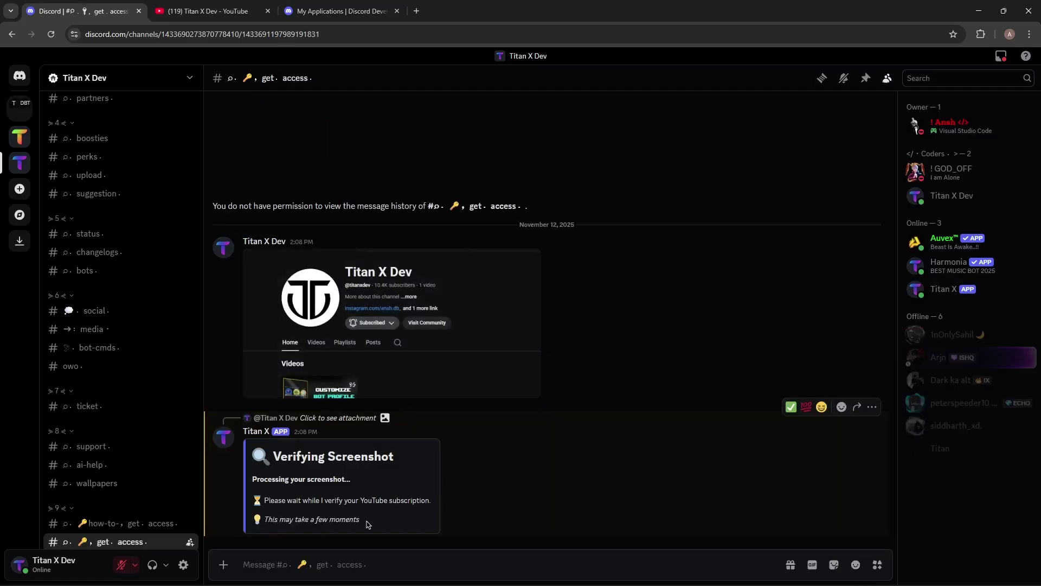
Check the bot's Verifying Screenshot reply, then go to the #codes channel.
{"action": "triple_click", "coordinate": [311, 494]}
{"action": "scroll", "coordinate": [125, 369], "scroll_direction": "down", "scroll_amount": 3}
{"action": "left_click", "coordinate": [109, 361]}
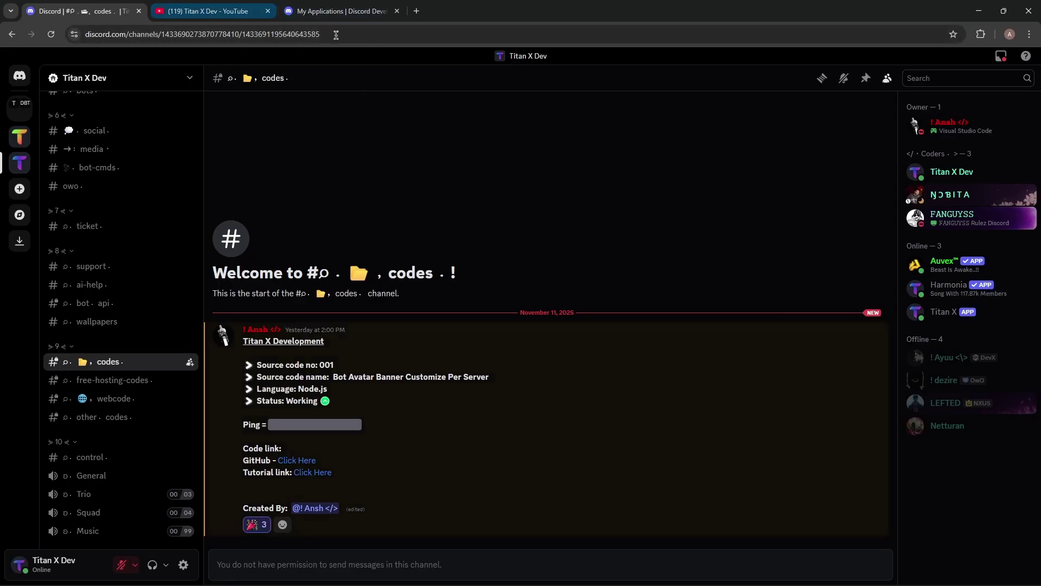
Create a new developer application named Titan X Music.
{"action": "left_click", "coordinate": [305, 9]}
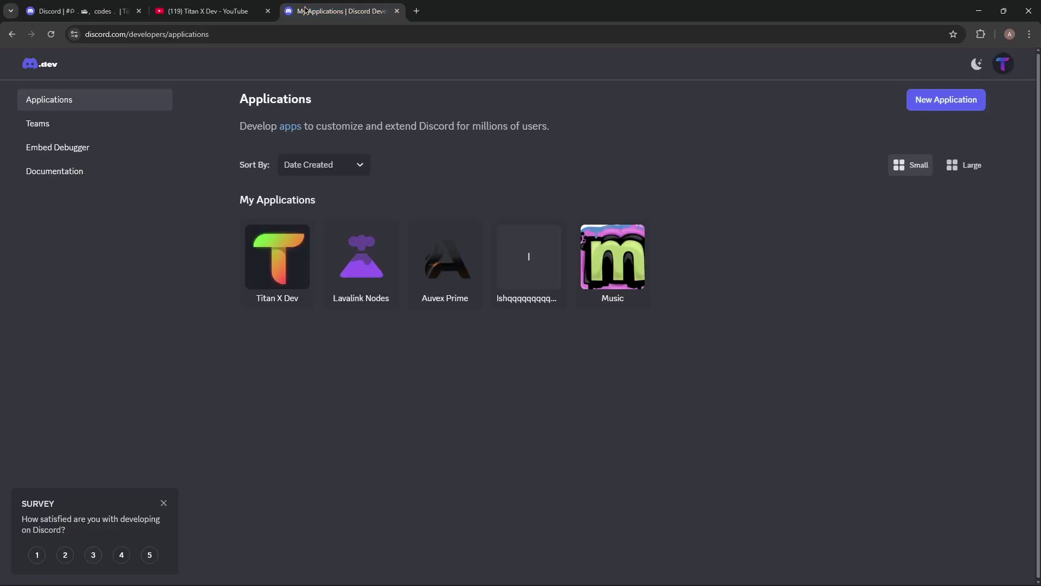
{"action": "left_click", "coordinate": [919, 100]}
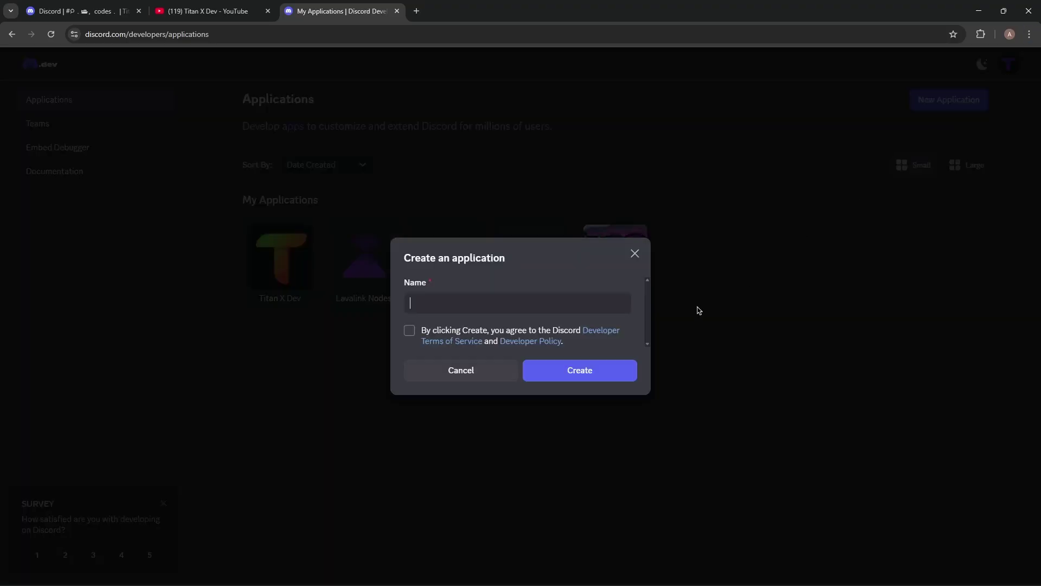
{"action": "left_click", "coordinate": [427, 301]}
{"action": "type", "text": "Titan X"}
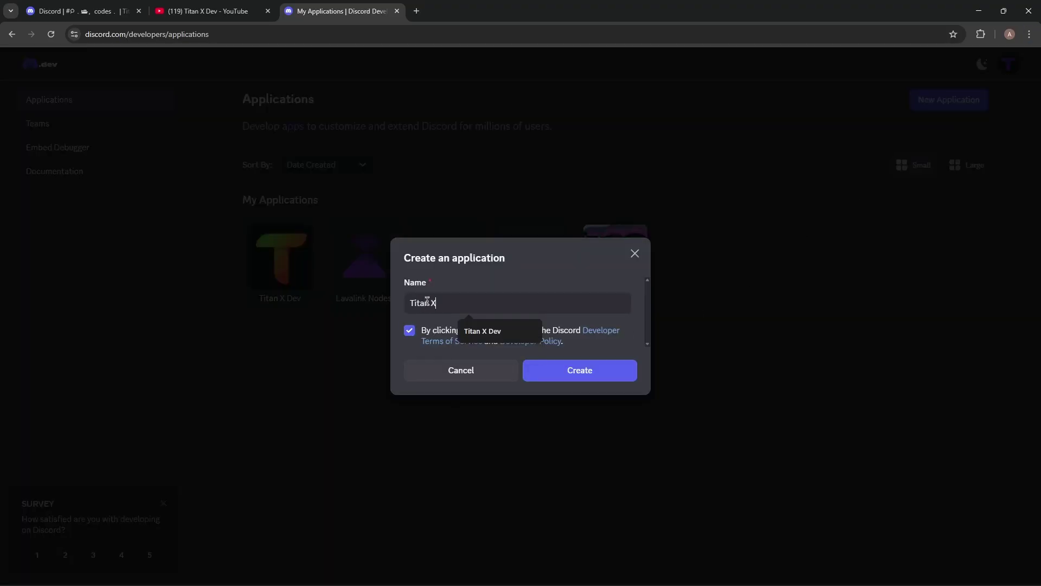
{"action": "type", "text": " Music"}
{"action": "left_click", "coordinate": [602, 374]}
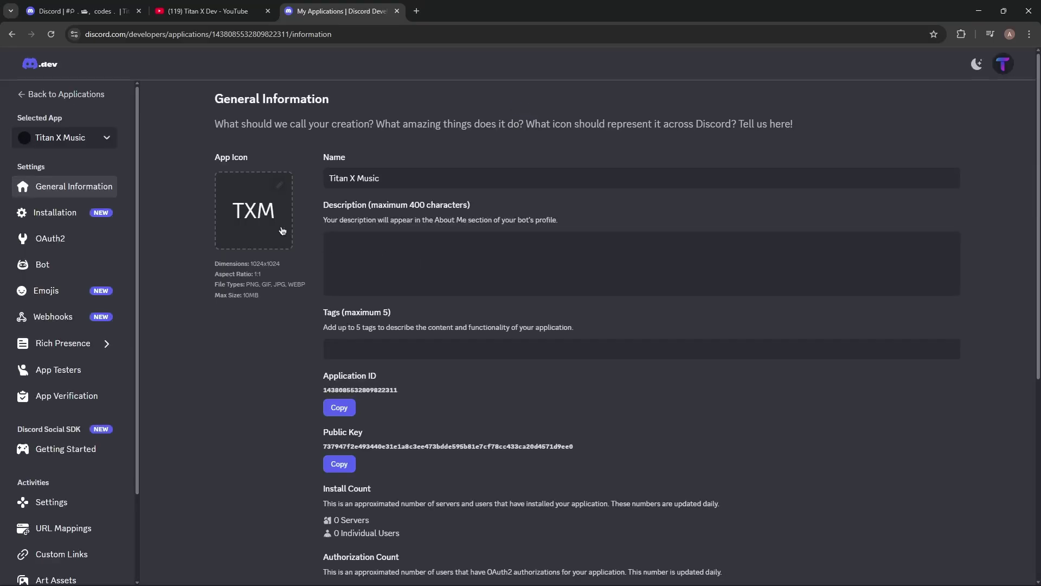
Enable the Presence, Server Members and Message Content intents for the bot and save.
{"action": "left_click", "coordinate": [42, 264]}
{"action": "scroll", "coordinate": [417, 374], "scroll_direction": "down", "scroll_amount": 7}
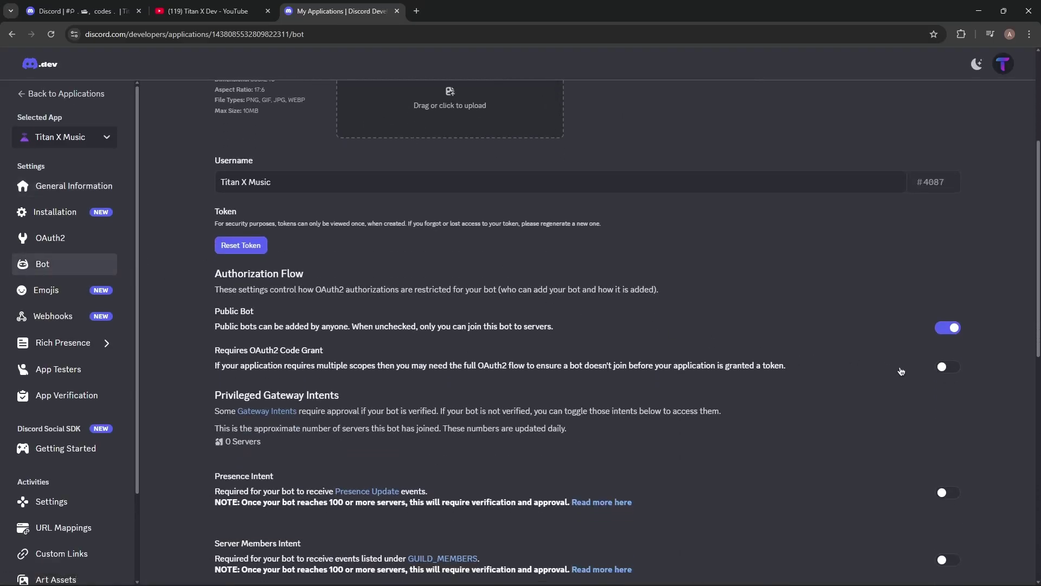
{"action": "left_click", "coordinate": [948, 465]}
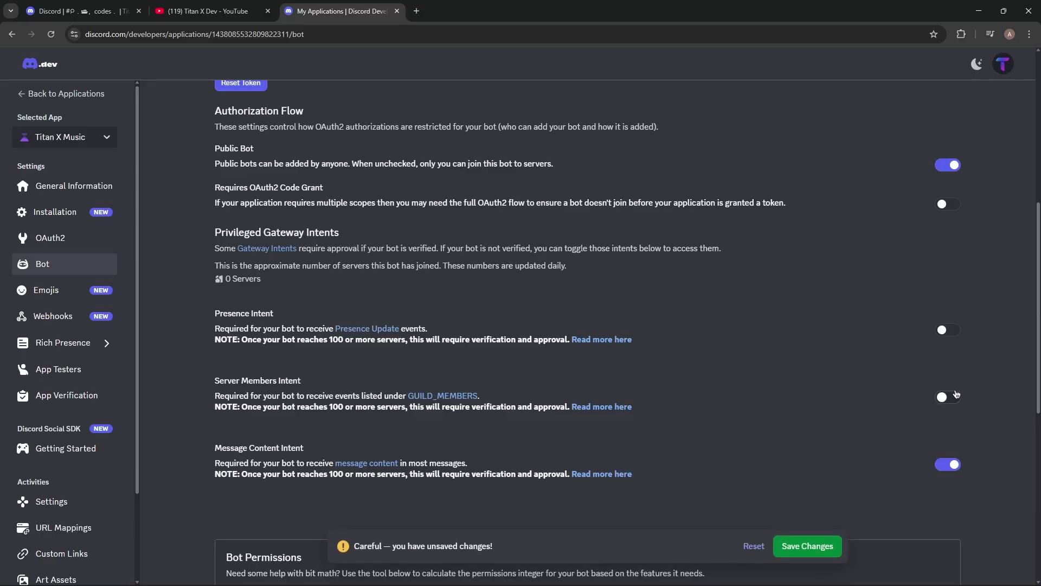
{"action": "left_click", "coordinate": [948, 397]}
{"action": "left_click", "coordinate": [948, 329]}
{"action": "left_click", "coordinate": [822, 544]}
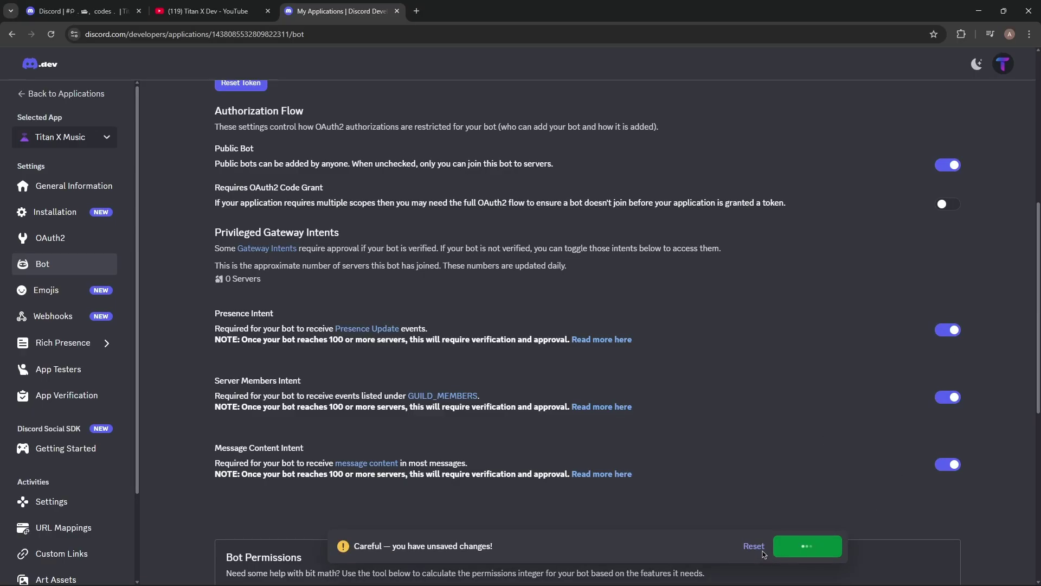
Reset the bot token and copy the newly generated token.
{"action": "left_click", "coordinate": [259, 505]}
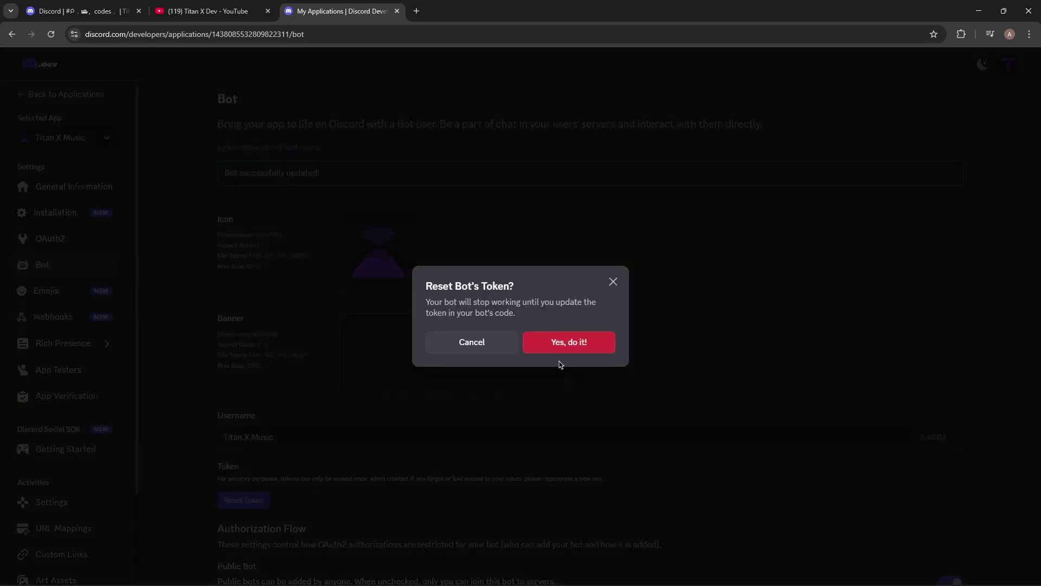
{"action": "left_click", "coordinate": [567, 342]}
{"action": "left_click", "coordinate": [231, 517]}
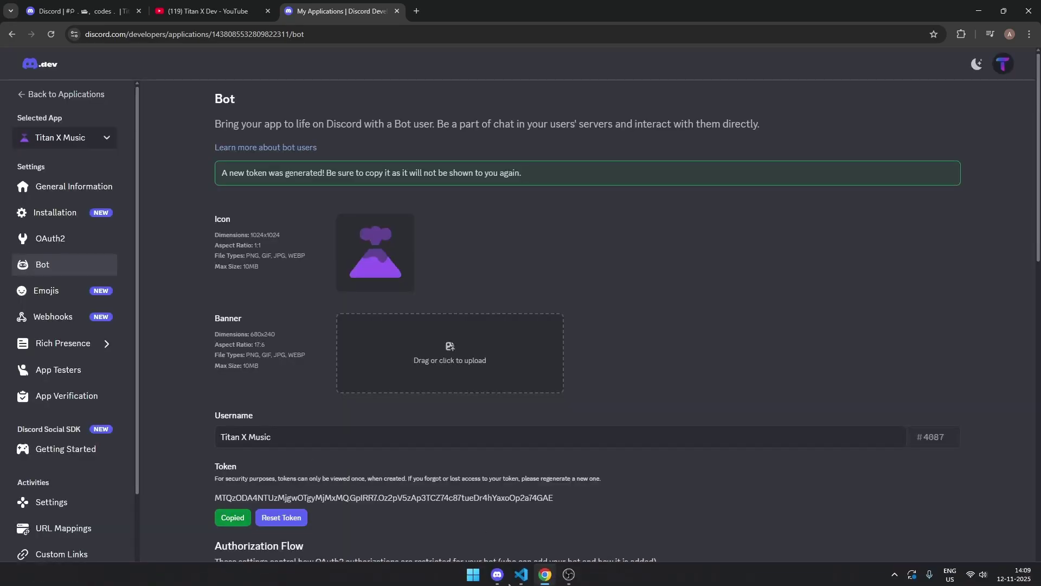
{"action": "left_click", "coordinate": [521, 572]}
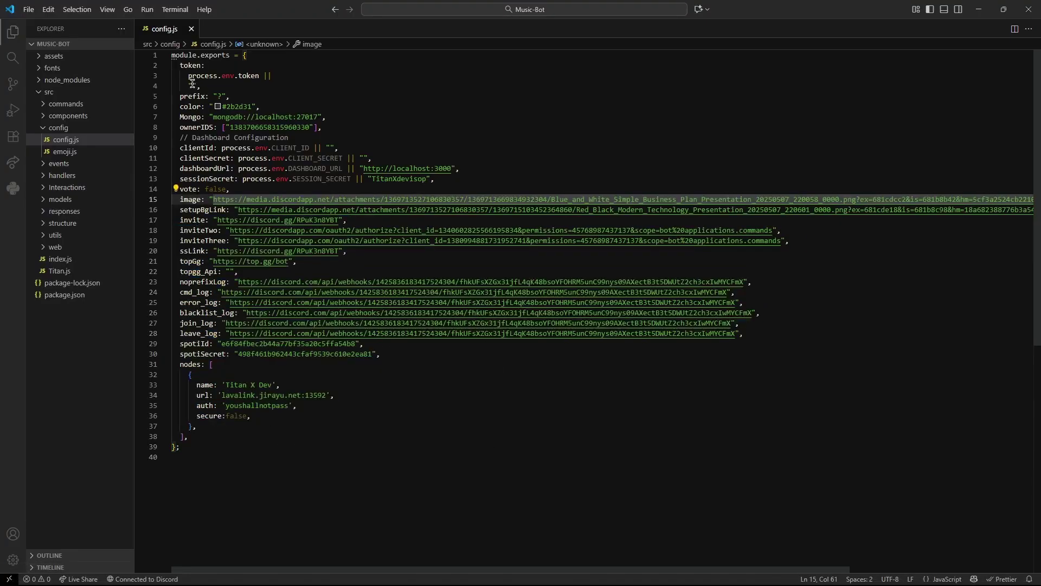
Paste the bot token into line 4 of config.js, then review prefix, color, Mongo and ownerIDS.
{"action": "left_click", "coordinate": [192, 86]}
{"action": "key", "text": "ctrl+v"}
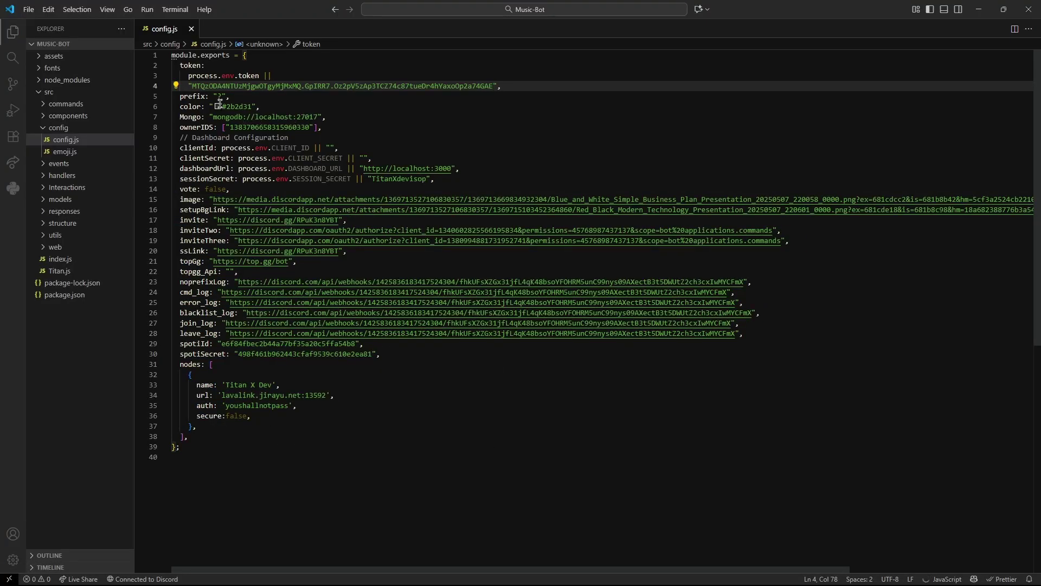
{"action": "double_click", "coordinate": [218, 96]}
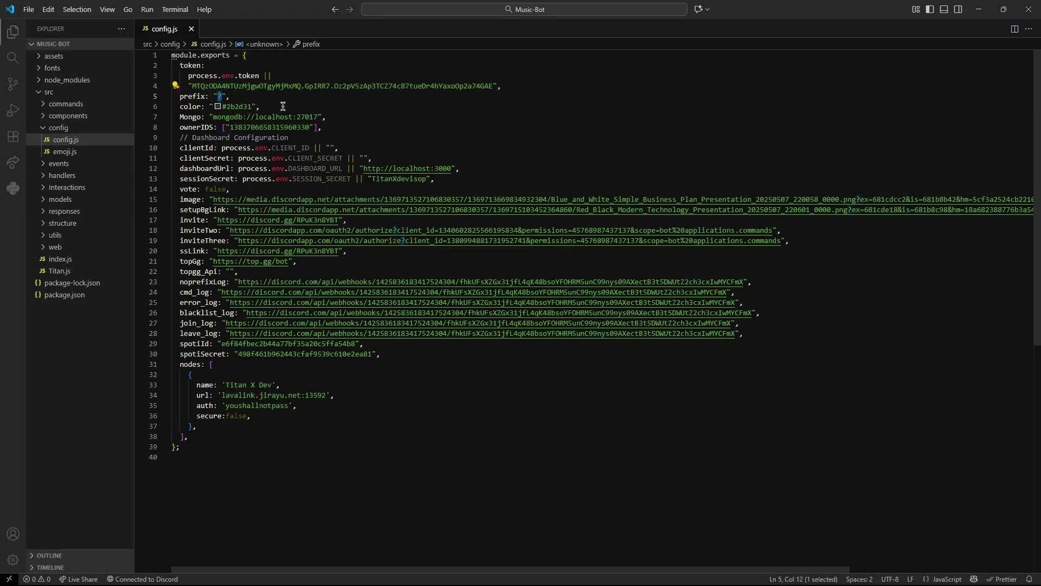
{"action": "left_click", "coordinate": [260, 106]}
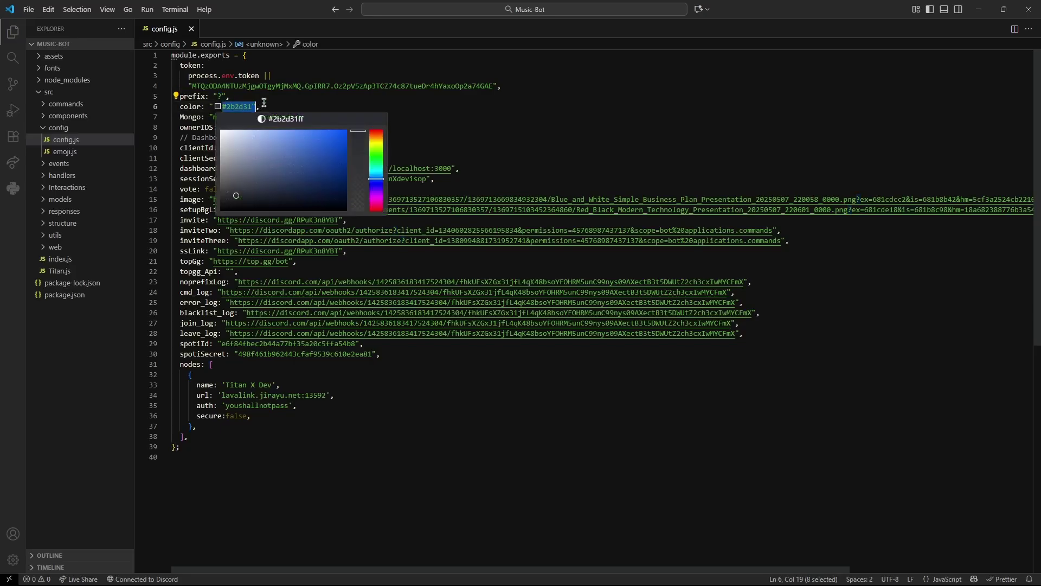
{"action": "left_click_drag", "start_coordinate": [213, 117], "coordinate": [267, 117]}
{"action": "left_click", "coordinate": [355, 127]}
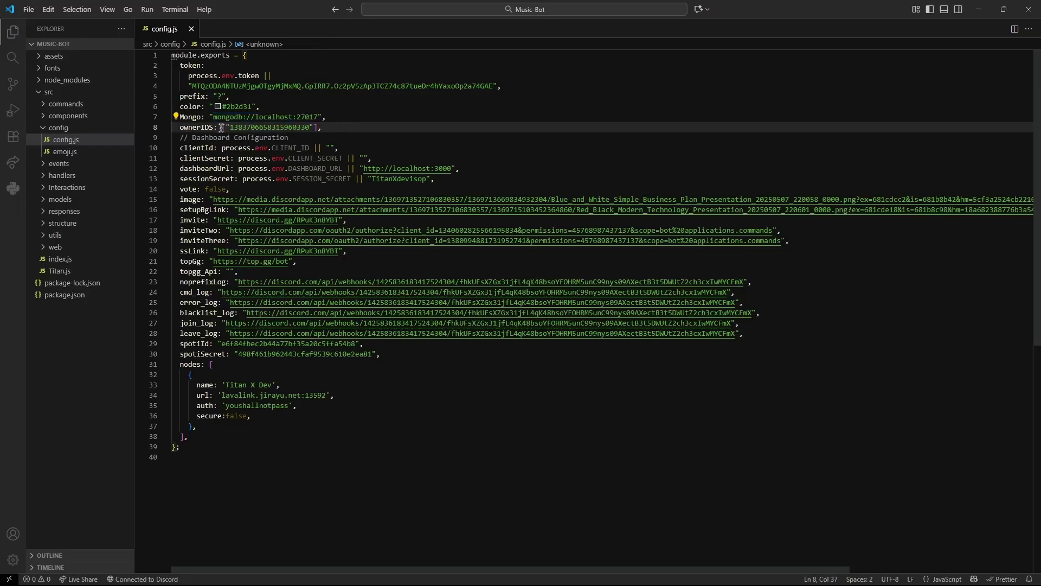
{"action": "left_click_drag", "start_coordinate": [230, 126], "coordinate": [300, 127]}
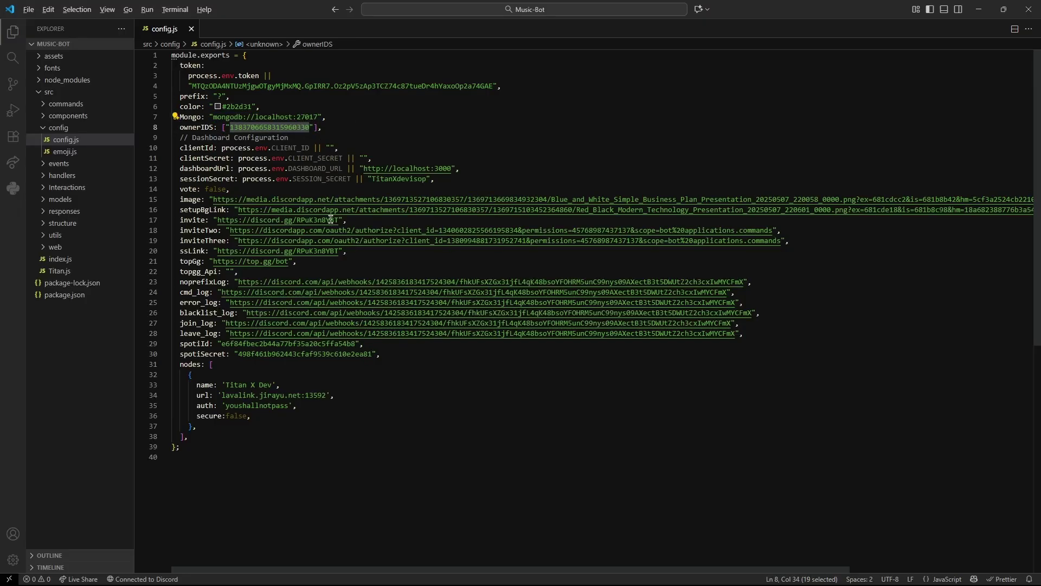
{"action": "key", "text": "alt+Tab"}
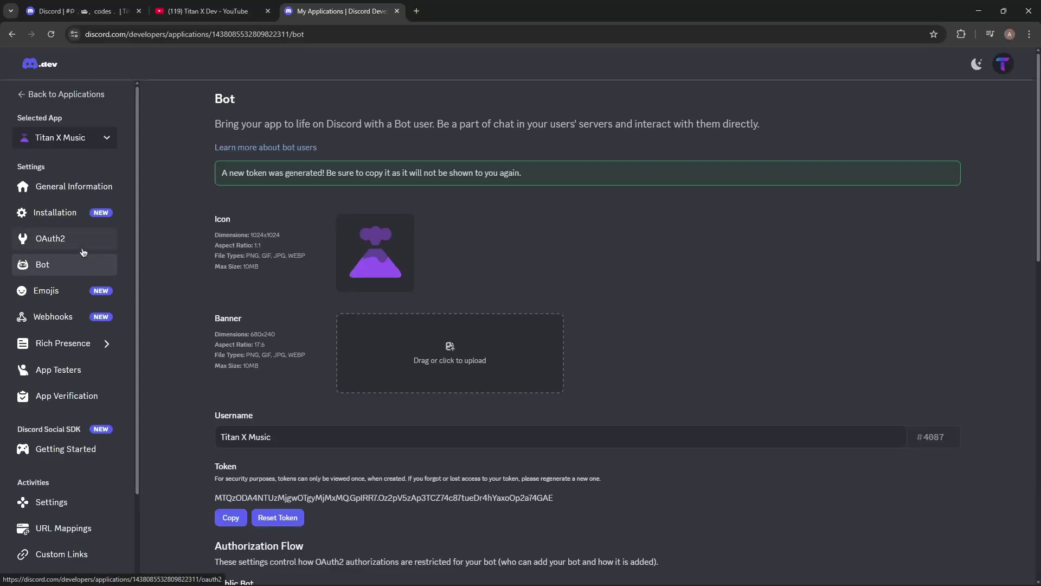
Copy the Client ID from the app's OAuth2 settings.
{"action": "left_click", "coordinate": [83, 252]}
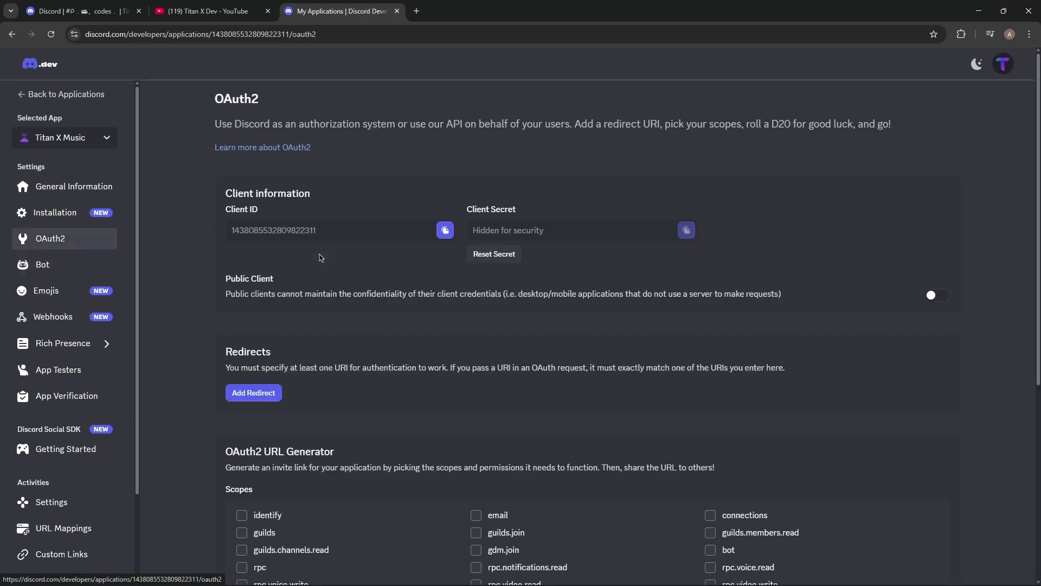
{"action": "left_click", "coordinate": [444, 231]}
{"action": "key", "text": "alt+Tab"}
{"action": "key", "text": "alt+Tab"}
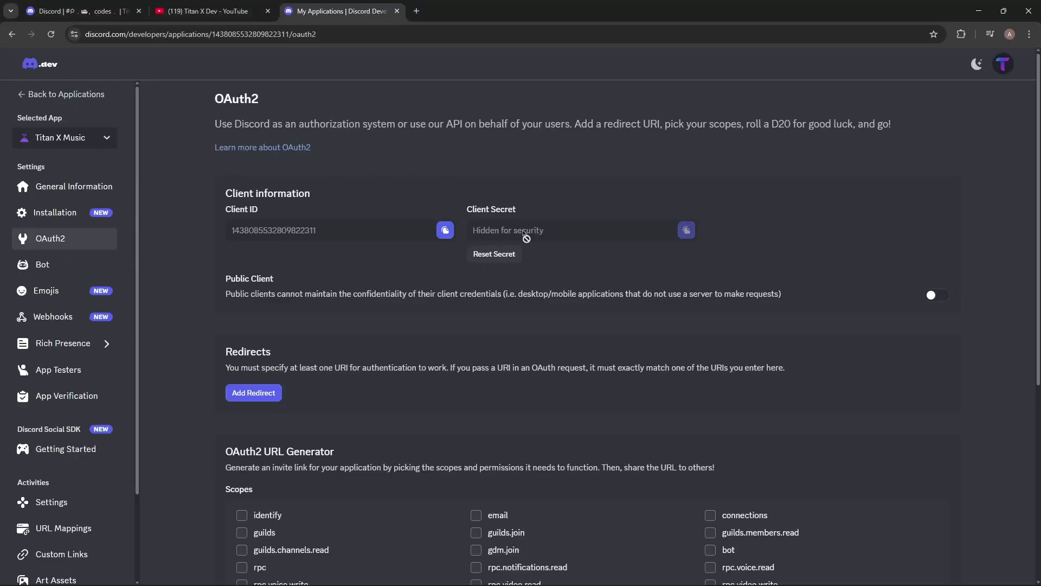
Regenerate the client secret and paste it into clientSecret on line 11 of config.js.
{"action": "left_click", "coordinate": [505, 256]}
{"action": "left_click", "coordinate": [564, 342]}
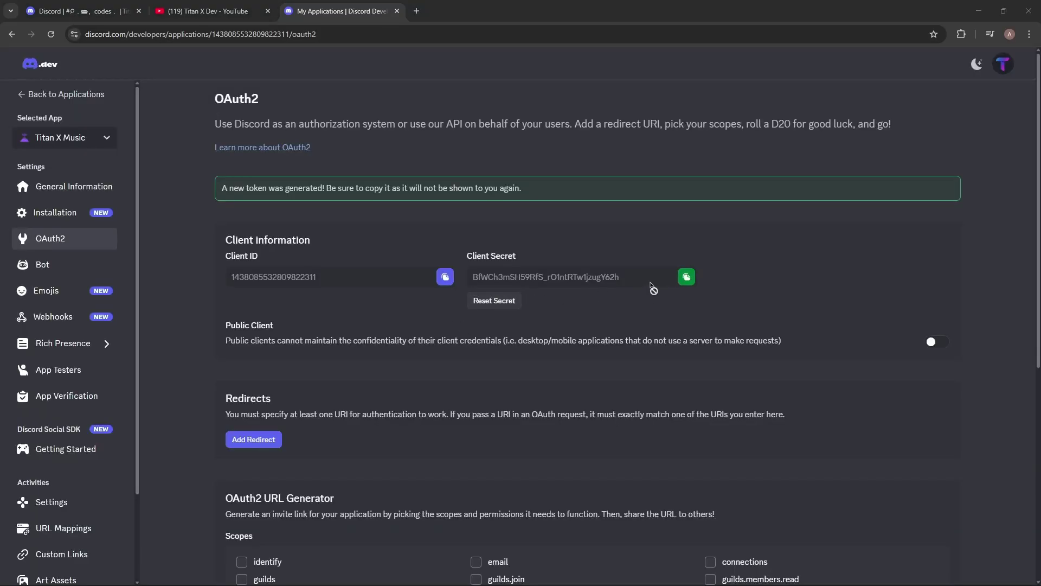
{"action": "left_click", "coordinate": [686, 277]}
{"action": "key", "text": "alt+Tab"}
{"action": "left_click", "coordinate": [367, 159]}
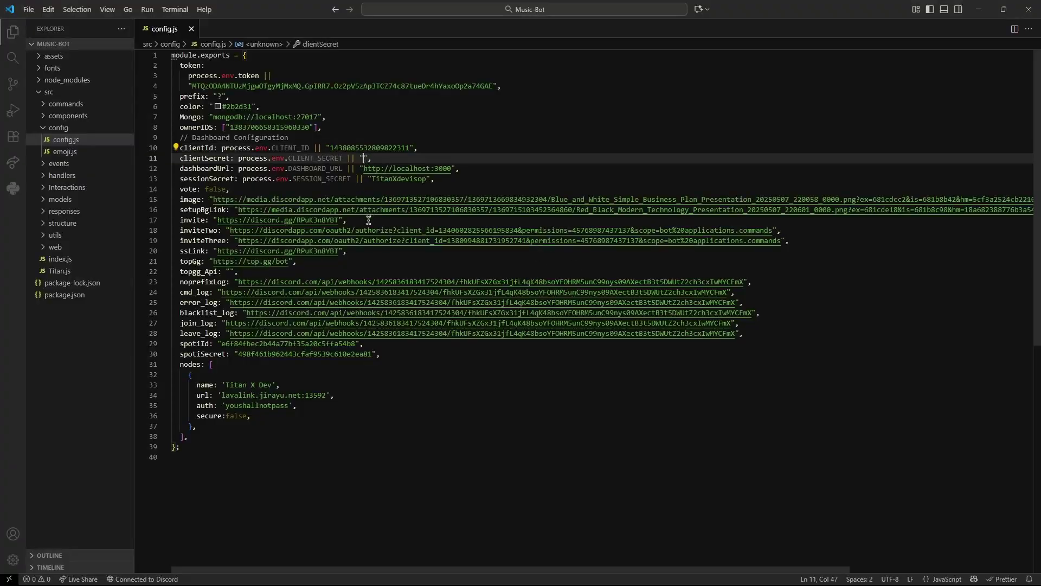
{"action": "key", "text": "ctrl+v"}
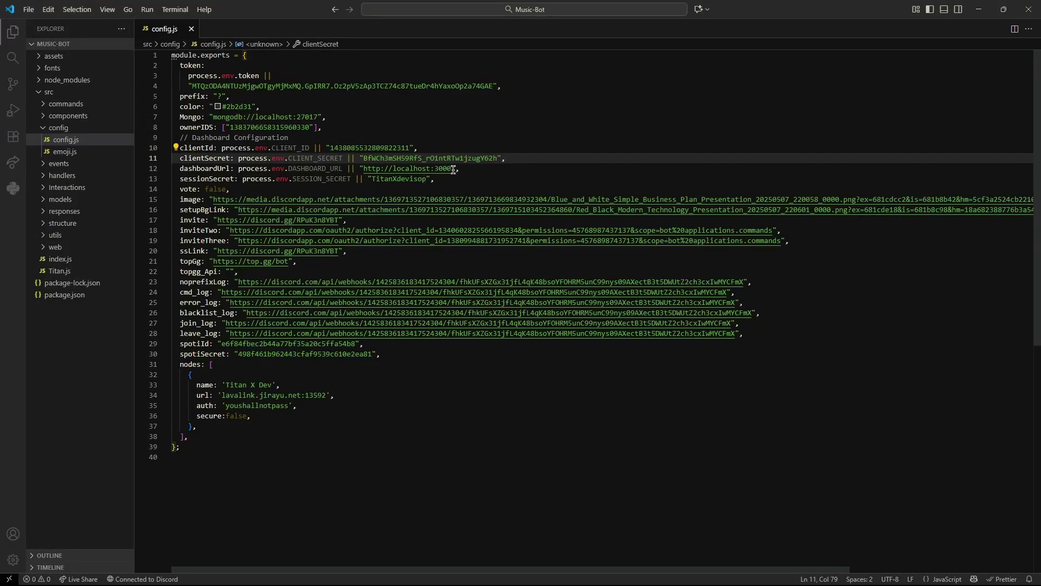
Copy the localhost dashboardUrl address from line 12, without the opening quote.
{"action": "left_click_drag", "start_coordinate": [453, 169], "coordinate": [360, 169]}
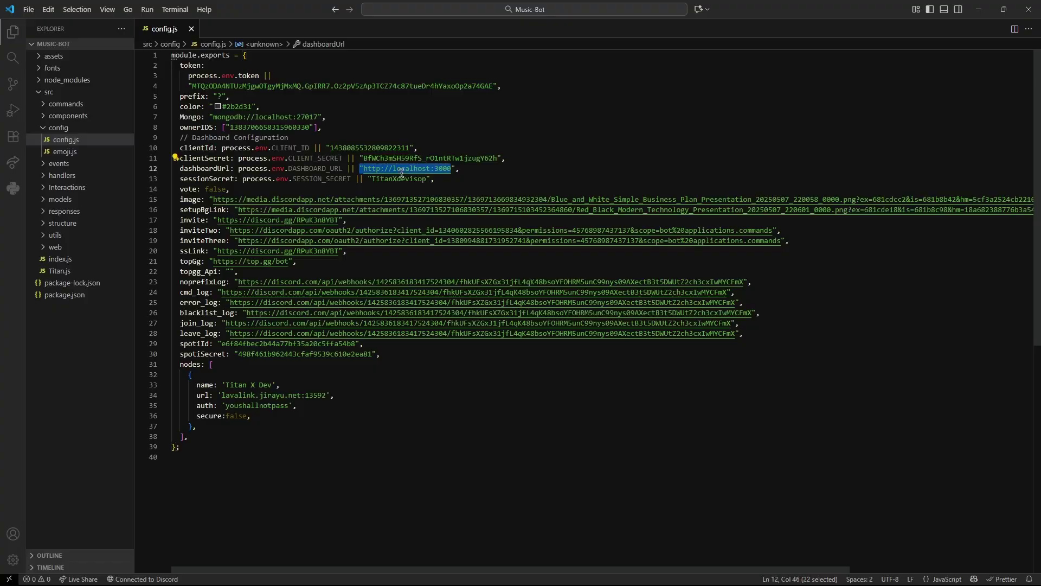
{"action": "key", "text": "shift+Right"}
{"action": "key", "text": "alt+Tab"}
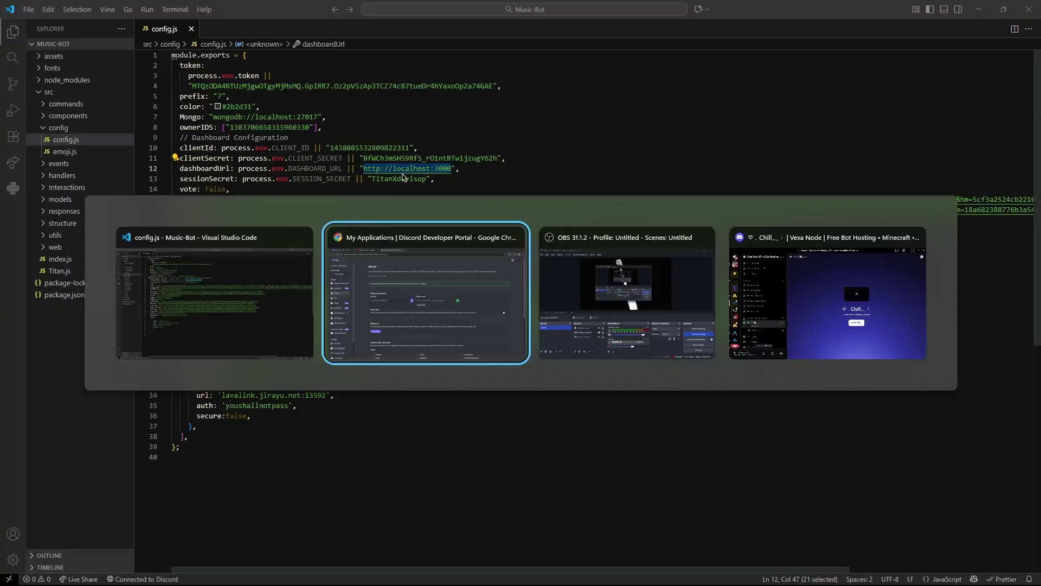
{"action": "scroll", "coordinate": [444, 447], "scroll_direction": "down", "scroll_amount": 4}
{"action": "left_click", "coordinate": [257, 233]}
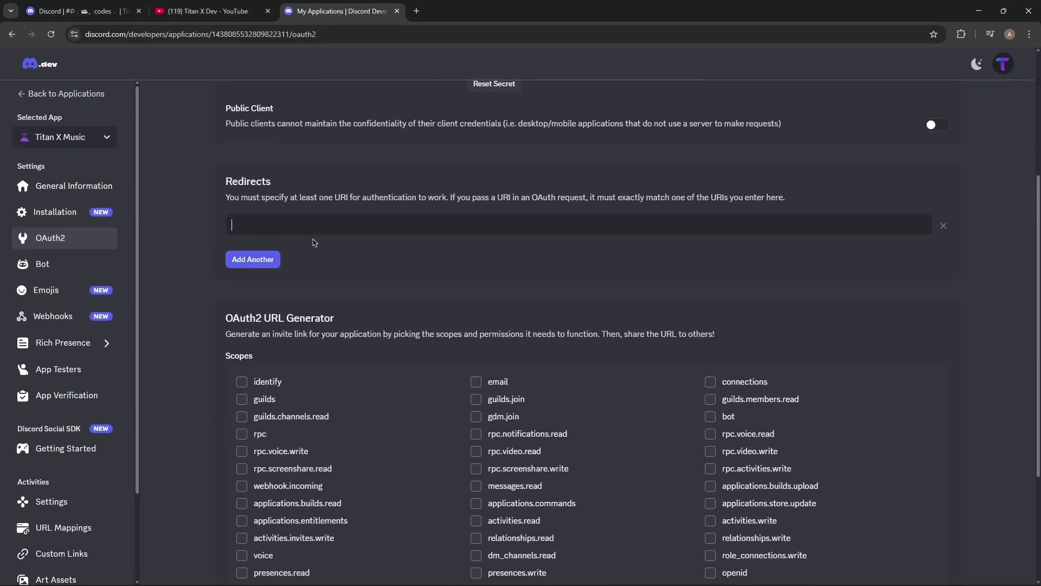
{"action": "key", "text": "ctrl+v"}
{"action": "left_click", "coordinate": [780, 545]}
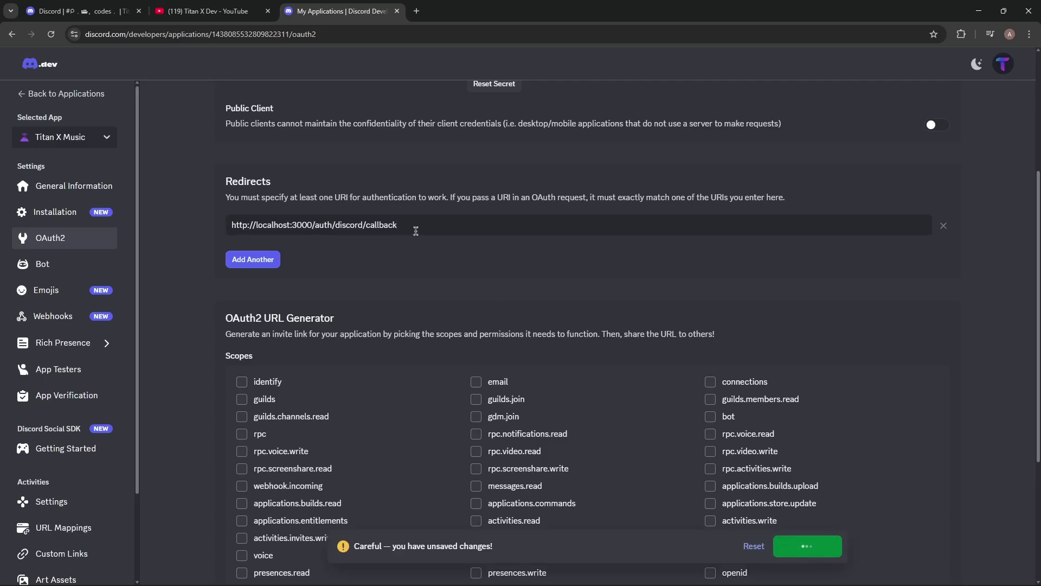
Back in config.js, look over the sessionSecret and the join and leave webhook lines.
{"action": "key", "text": "alt+Tab"}
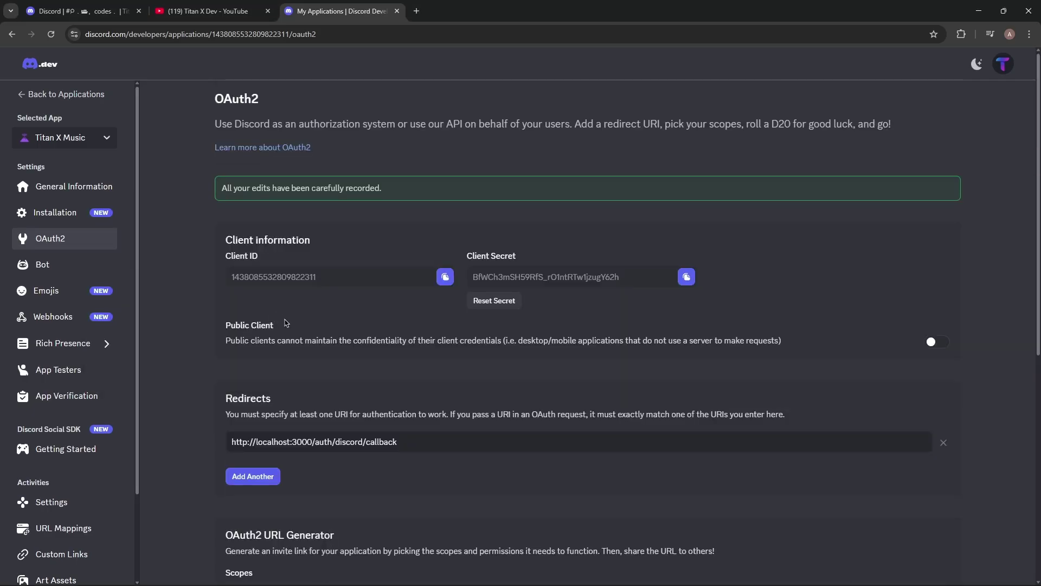
{"action": "key", "text": "alt+Tab"}
{"action": "mouse_move", "coordinate": [372, 179]}
{"action": "left_mouse_down"}
{"action": "mouse_move", "coordinate": [421, 180]}
{"action": "mouse_move", "coordinate": [415, 189]}
{"action": "left_mouse_up"}
{"action": "left_click_drag", "start_coordinate": [380, 337], "coordinate": [282, 324]}
Create a new webhook in the Titan X Dev #log channel and copy its URL.
{"action": "key", "text": "alt+Tab"}
{"action": "left_click", "coordinate": [80, 5]}
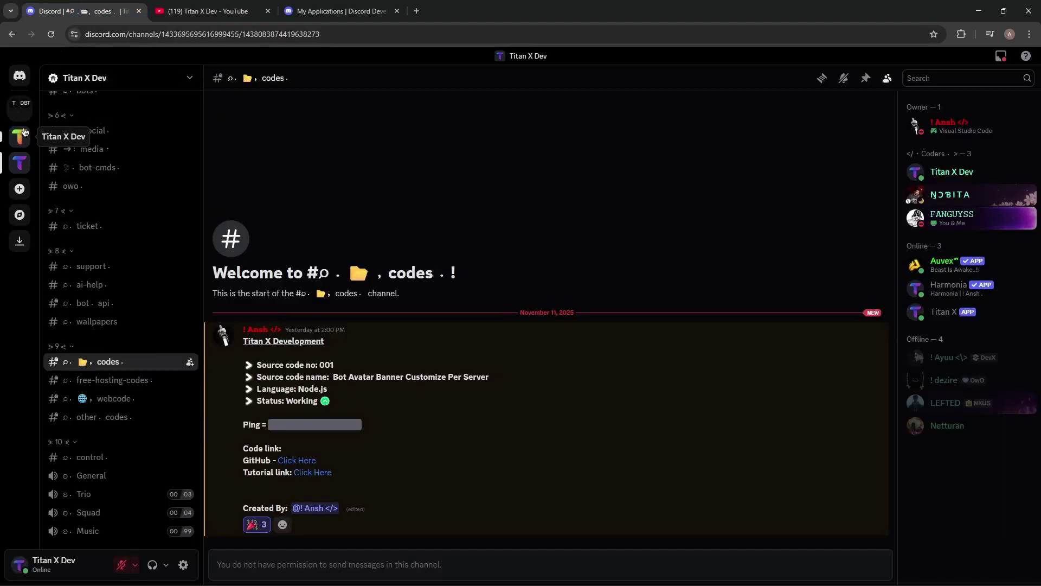
{"action": "left_click", "coordinate": [19, 135]}
{"action": "left_click", "coordinate": [191, 156]}
{"action": "left_click", "coordinate": [259, 156]}
{"action": "left_click", "coordinate": [705, 182]}
{"action": "left_click", "coordinate": [547, 277]}
{"action": "left_click", "coordinate": [514, 343]}
Replace all six old webhook URLs in config.js with the new #log webhook URL.
{"action": "key", "text": "alt+Tab"}
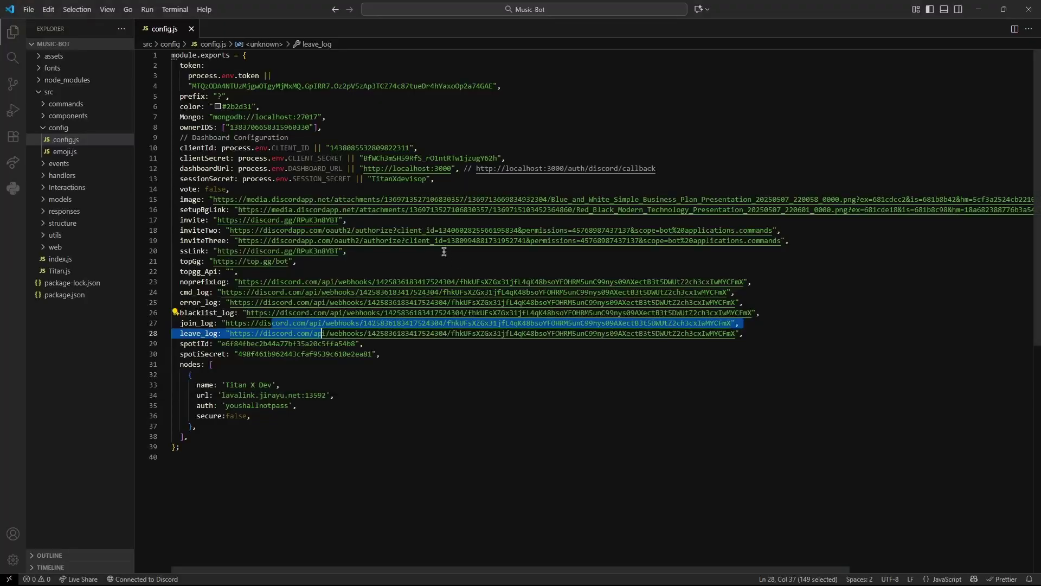
{"action": "left_click", "coordinate": [259, 302]}
{"action": "left_click_drag", "start_coordinate": [238, 281], "coordinate": [740, 281]}
{"action": "key", "text": "ctrl+f"}
{"action": "left_click", "coordinate": [805, 66]}
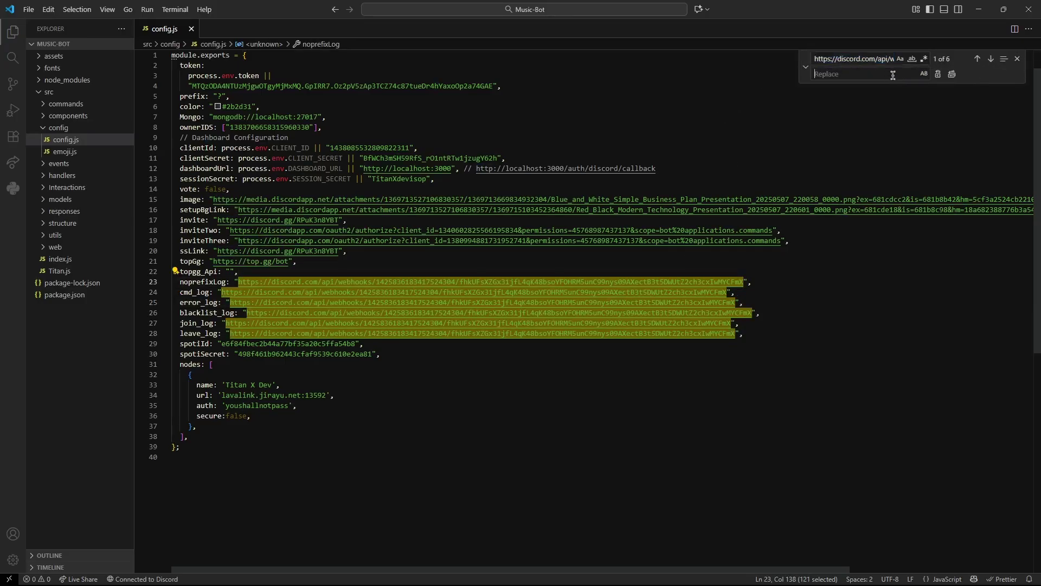
{"action": "key", "text": "ctrl+v"}
{"action": "left_click", "coordinate": [953, 77]}
{"action": "key", "text": "Escape"}
{"action": "left_click", "coordinate": [368, 466]}
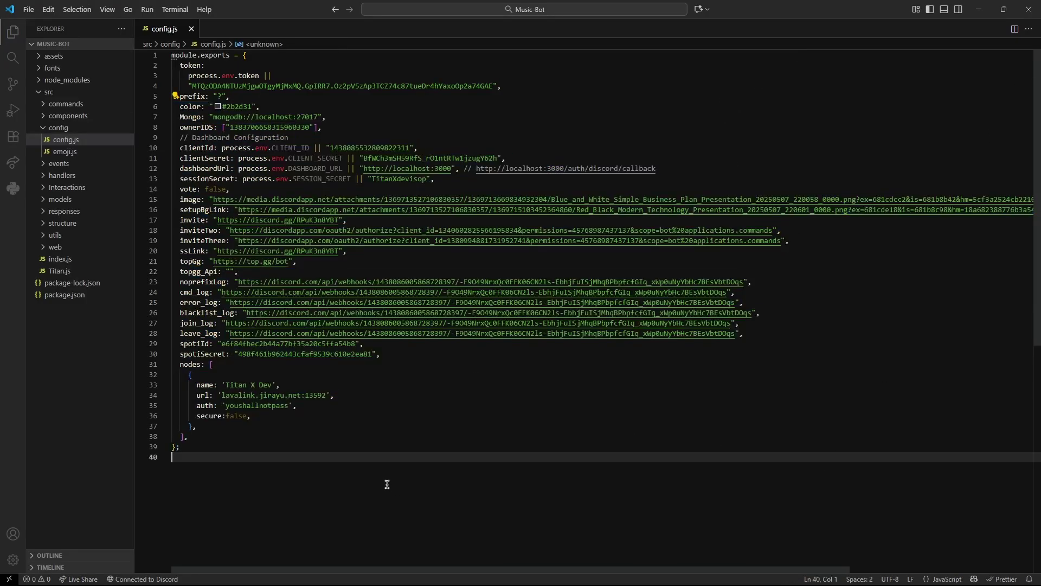
{"action": "left_click", "coordinate": [270, 420]}
{"action": "left_click", "coordinate": [713, 518]}
Close config.js and run npm i in a new terminal, which reports 747 packages up to date.
{"action": "left_click", "coordinate": [192, 30]}
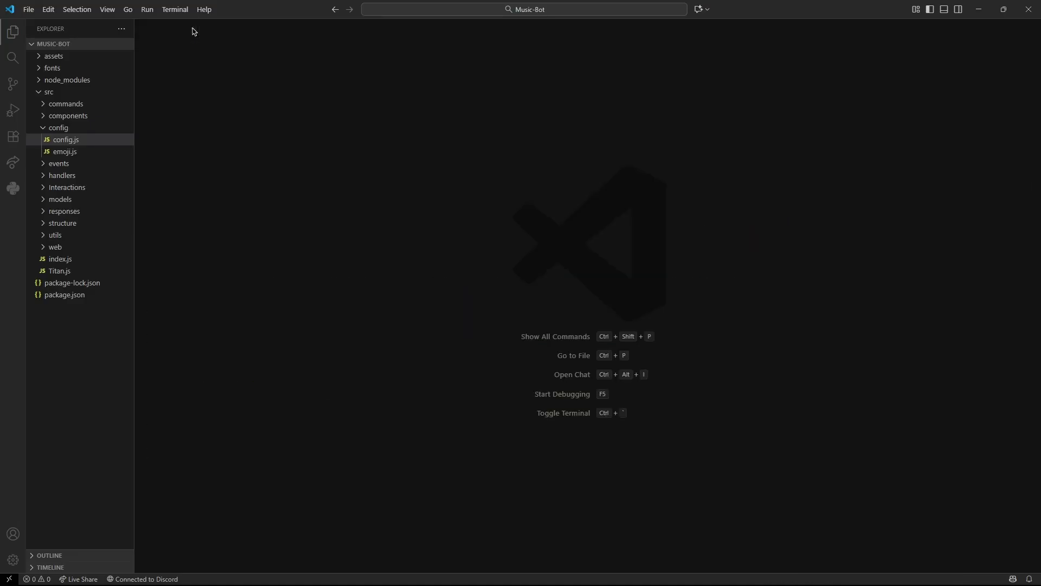
{"action": "key", "text": "ctrl+grave"}
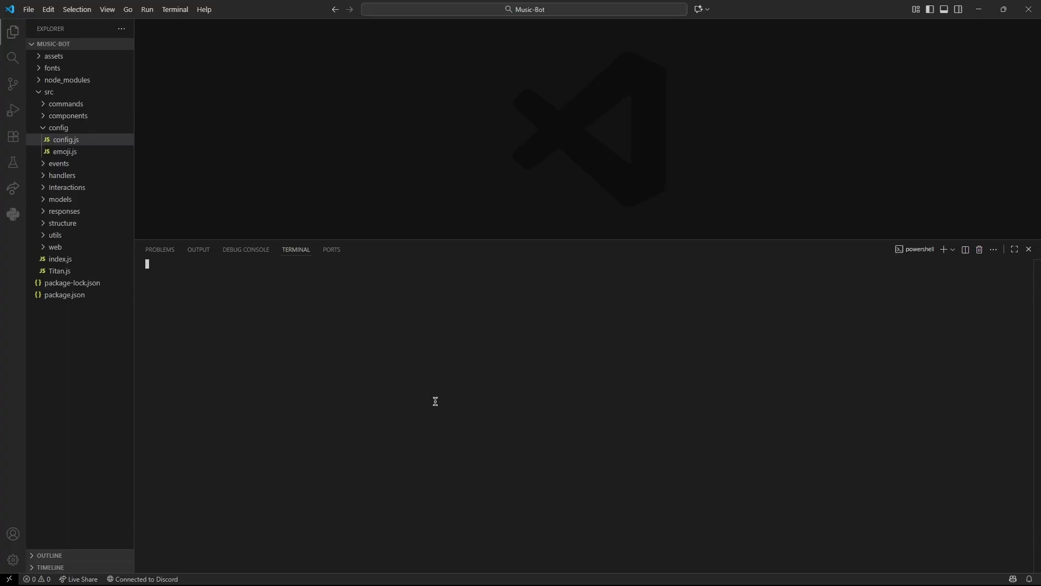
{"action": "type", "text": "n"}
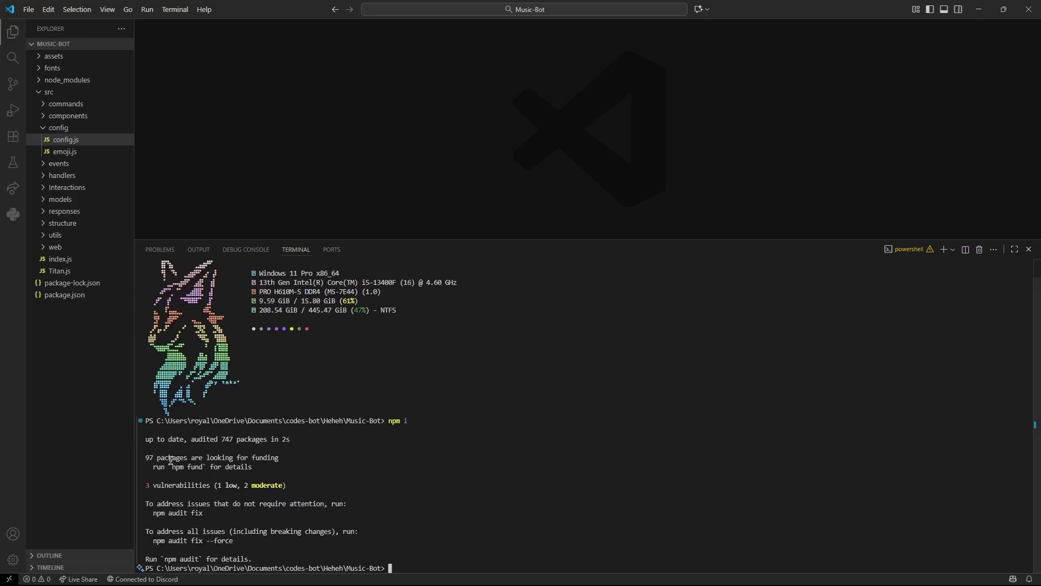
{"action": "left_click_drag", "start_coordinate": [427, 562], "coordinate": [417, 419]}
In the OAuth2 URL Generator, select the applications.commands scope and Administrator permission.
{"action": "left_click", "coordinate": [441, 476]}
{"action": "key", "text": "alt+Tab"}
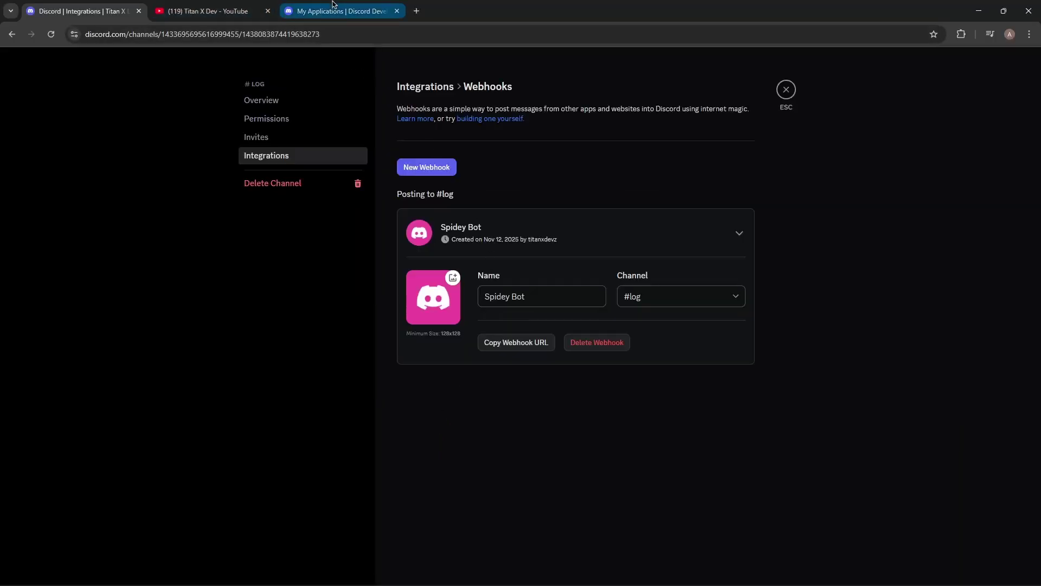
{"action": "left_click", "coordinate": [332, 9]}
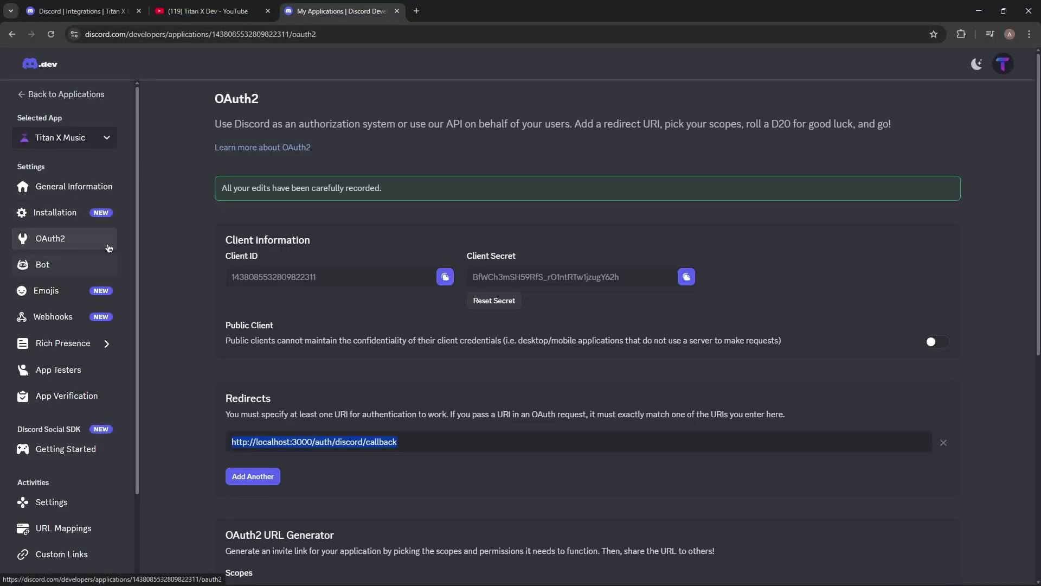
{"action": "scroll", "coordinate": [174, 251], "scroll_direction": "down", "scroll_amount": 10}
{"action": "left_click", "coordinate": [248, 380]}
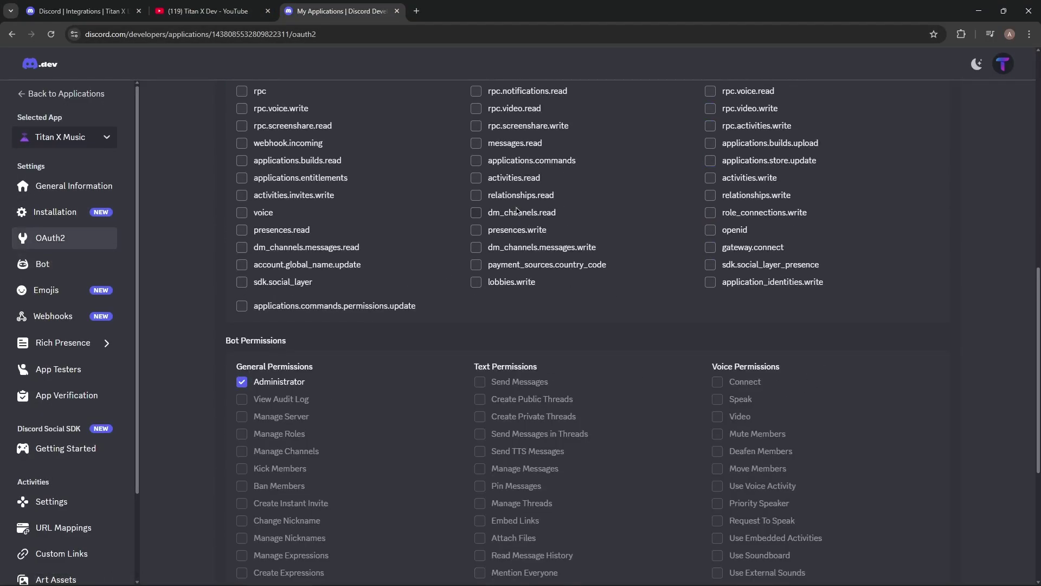
{"action": "left_click", "coordinate": [476, 160]}
{"action": "scroll", "coordinate": [472, 310], "scroll_direction": "down", "scroll_amount": 4}
Post the generated bot invite URL in the #cmds channel.
{"action": "left_click", "coordinate": [82, 11]}
{"action": "key", "text": "Escape"}
{"action": "key", "text": "ctrl+v"}
{"action": "key", "text": "Return"}
Open the invite link and authorise Titan X Music into Titan X Dev with Administrator.
{"action": "left_click", "coordinate": [388, 529]}
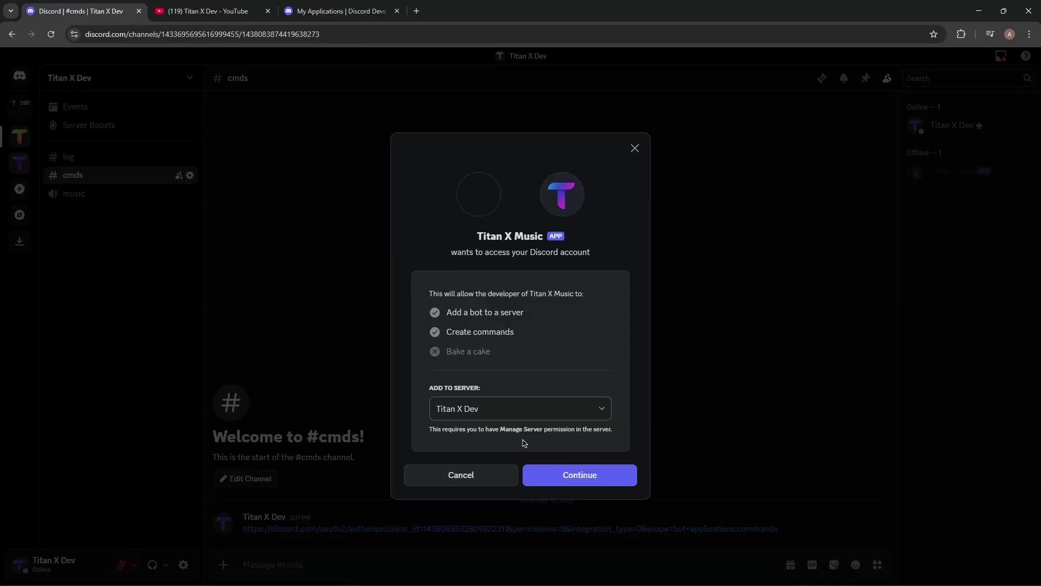
{"action": "left_click", "coordinate": [566, 475]}
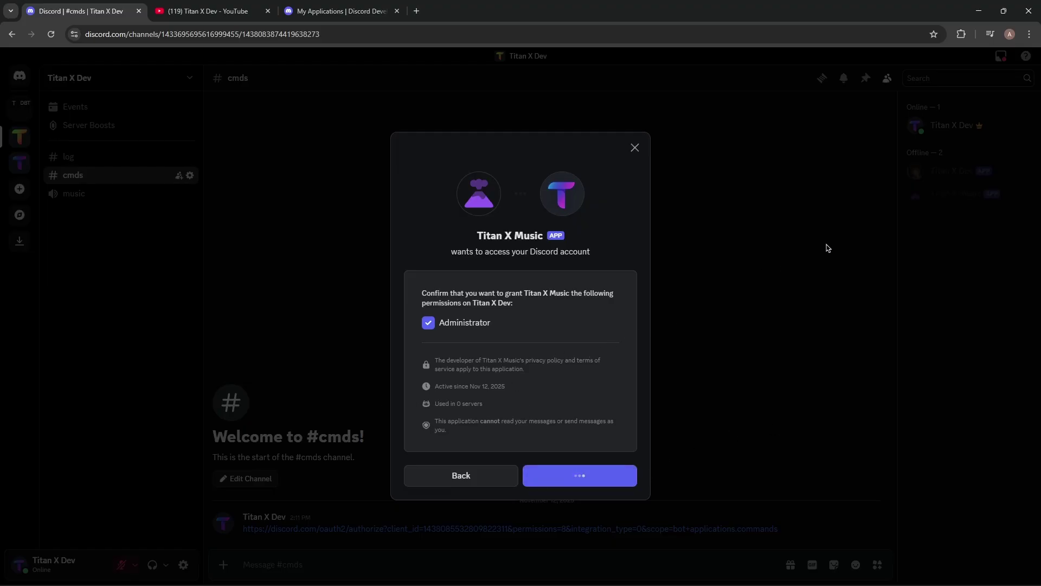
{"action": "left_click", "coordinate": [720, 260]}
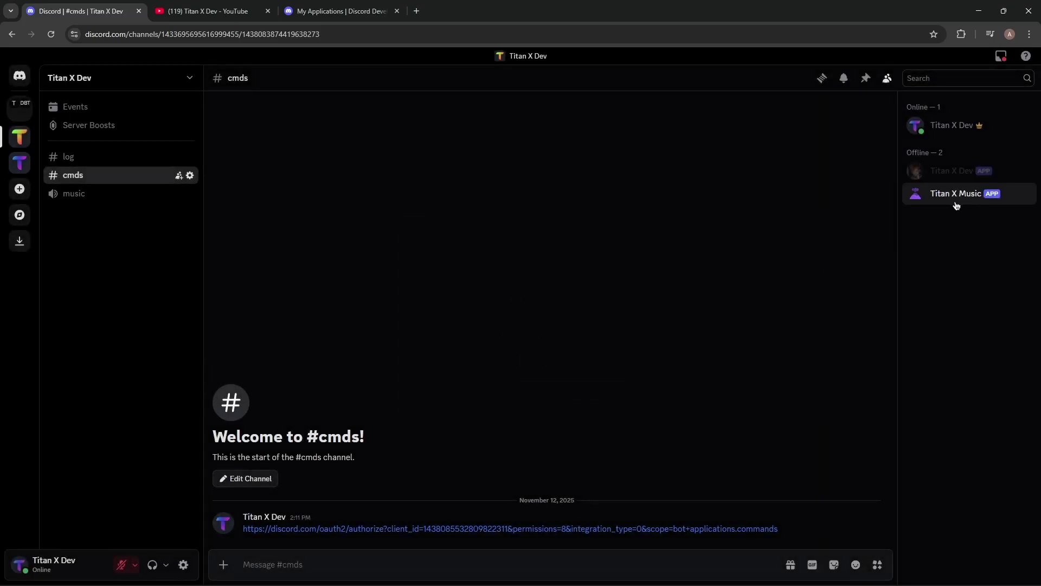
Run node . in the VS Code terminal and check the startup logs for port 3000 and MongoDB.
{"action": "key", "text": "alt+Tab"}
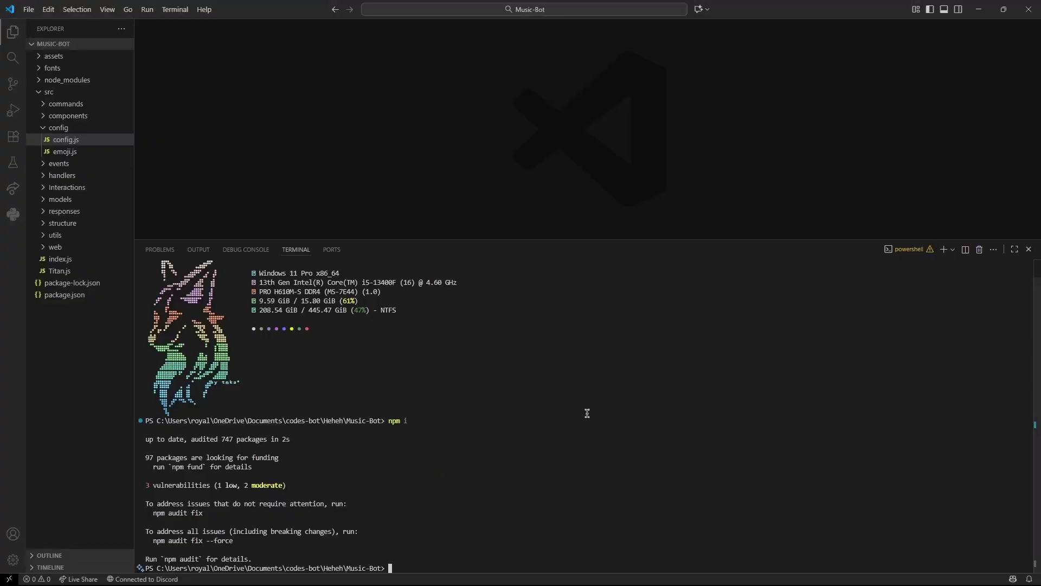
{"action": "type", "text": "node ."}
{"action": "key", "text": "Return"}
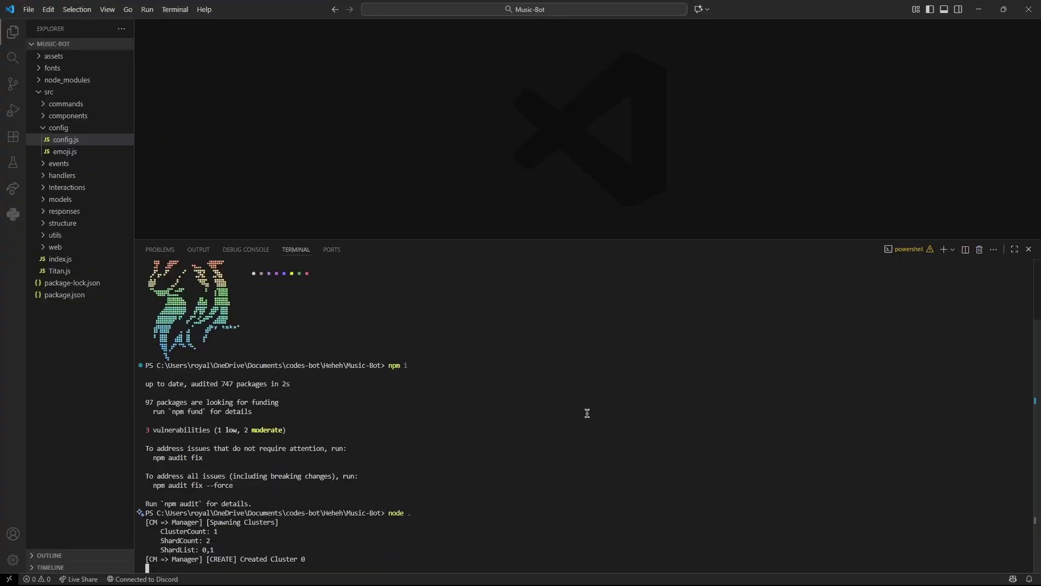
{"action": "mouse_move", "coordinate": [342, 566]}
{"action": "left_mouse_down"}
{"action": "mouse_move", "coordinate": [309, 556]}
{"action": "mouse_move", "coordinate": [149, 450]}
{"action": "mouse_move", "coordinate": [130, 378]}
{"action": "left_mouse_up"}
{"action": "left_click", "coordinate": [309, 438]}
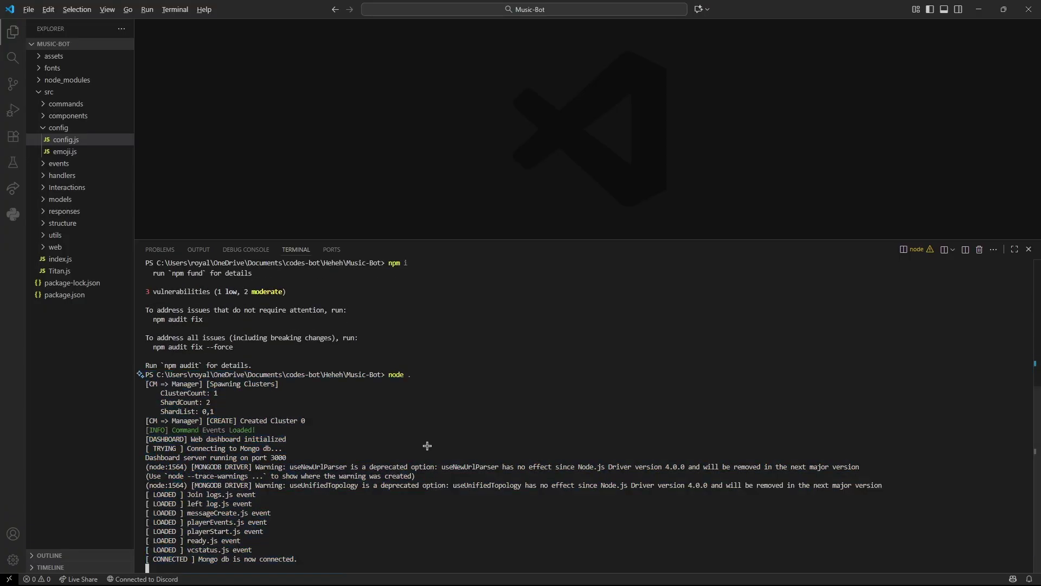
Check Discord briefly, then review the running bot's log output in the terminal.
{"action": "key", "text": "alt+Tab"}
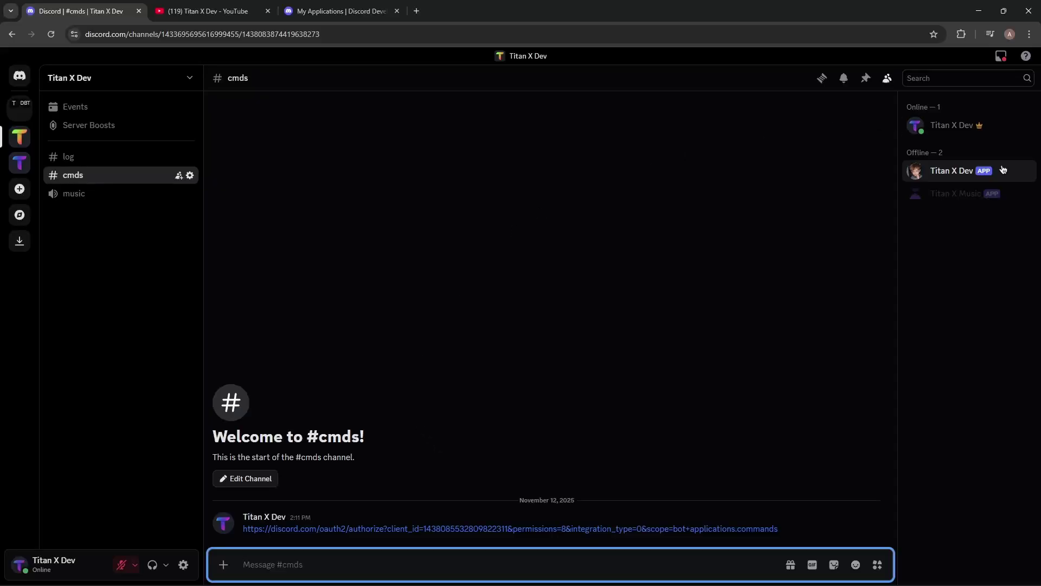
{"action": "key", "text": "alt+Tab"}
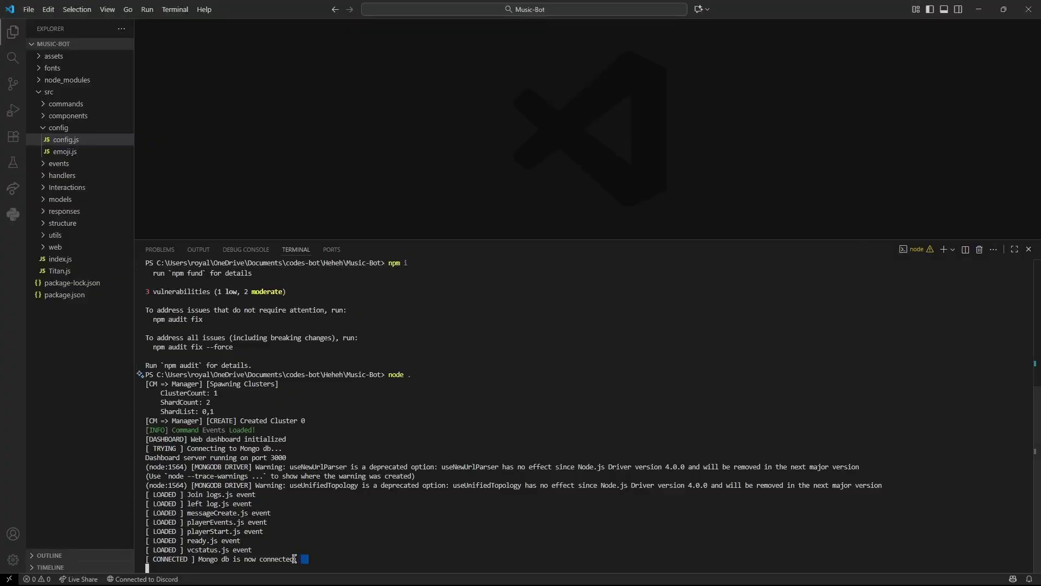
{"action": "left_click_drag", "start_coordinate": [307, 559], "coordinate": [194, 561]}
{"action": "right_click", "coordinate": [235, 549]}
{"action": "key", "text": "alt+Tab"}
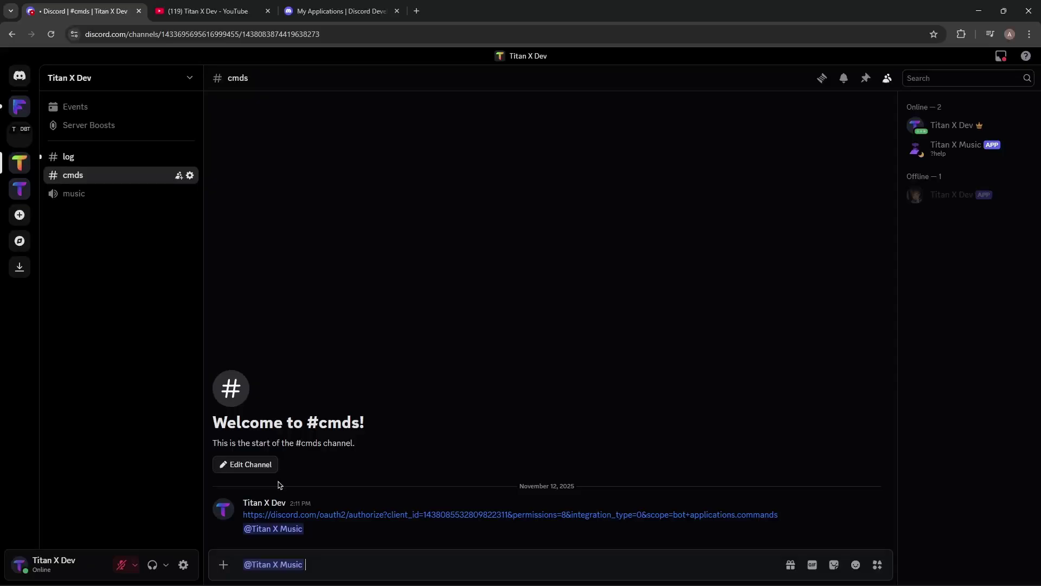
{"action": "key", "text": "Return"}
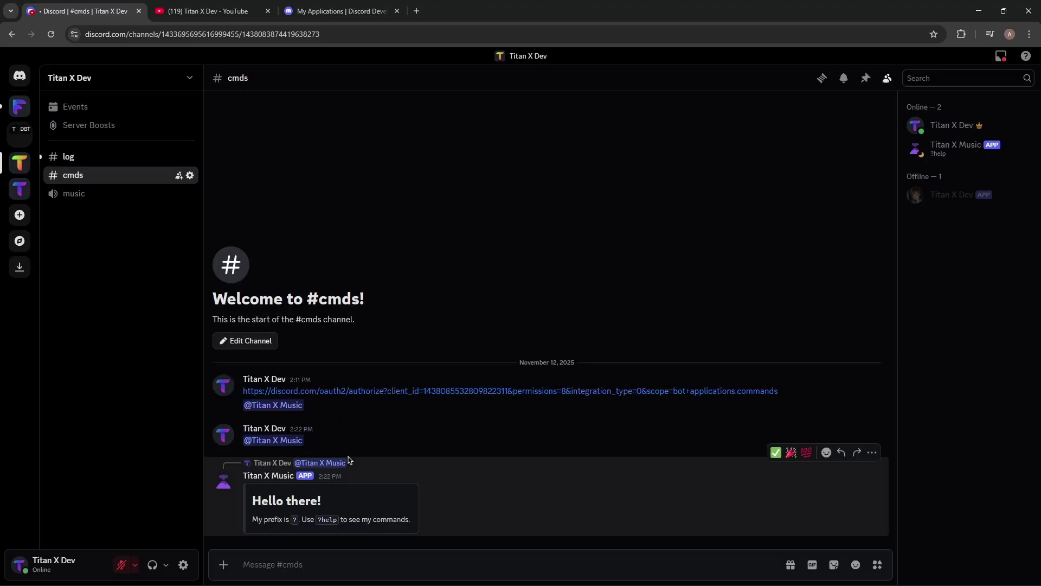
{"action": "type", "text": "?help"}
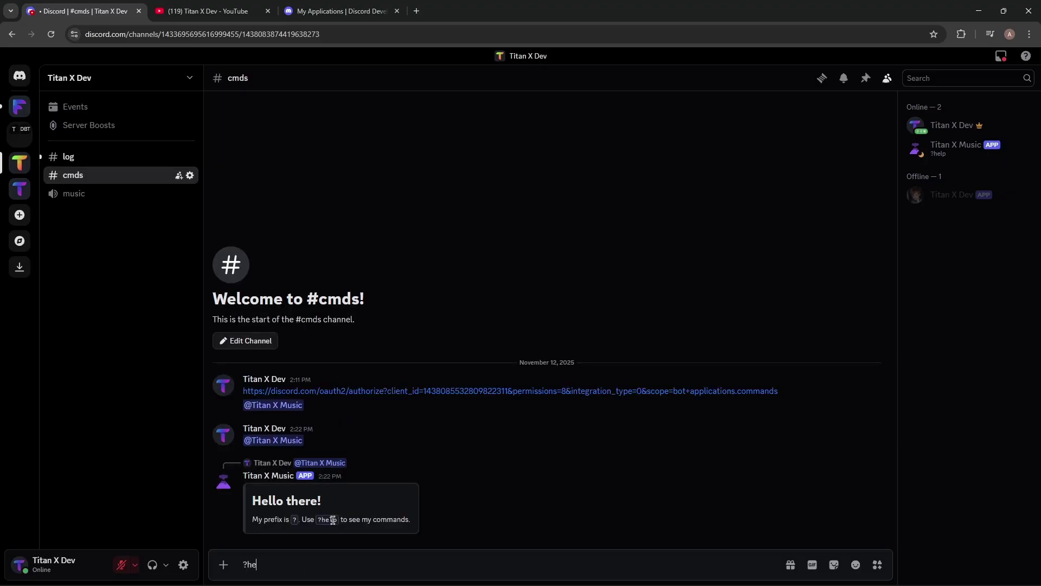
{"action": "key", "text": "Return"}
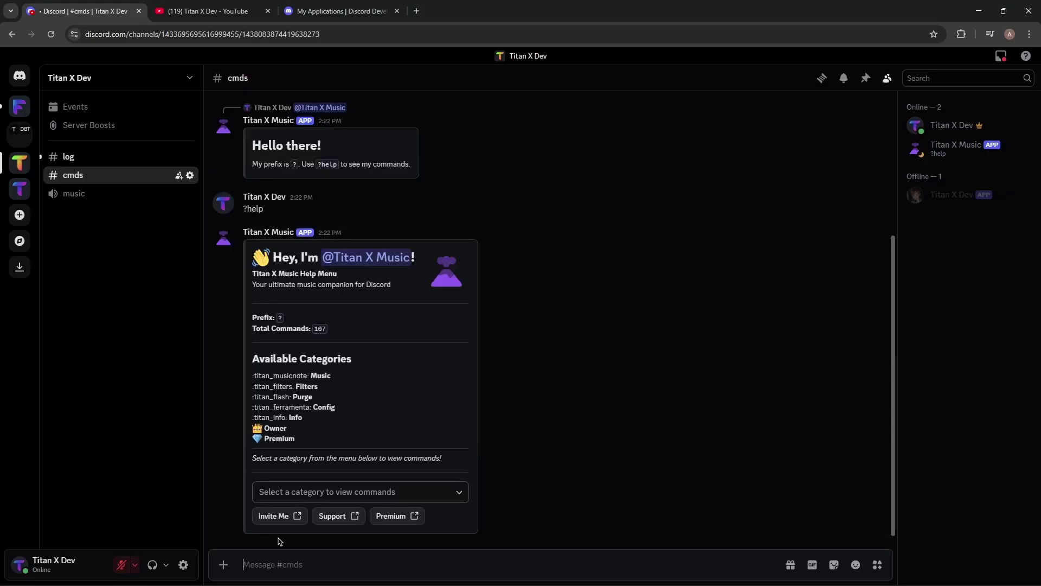
{"action": "left_click_drag", "start_coordinate": [343, 442], "coordinate": [240, 376]}
{"action": "left_click", "coordinate": [349, 404]}
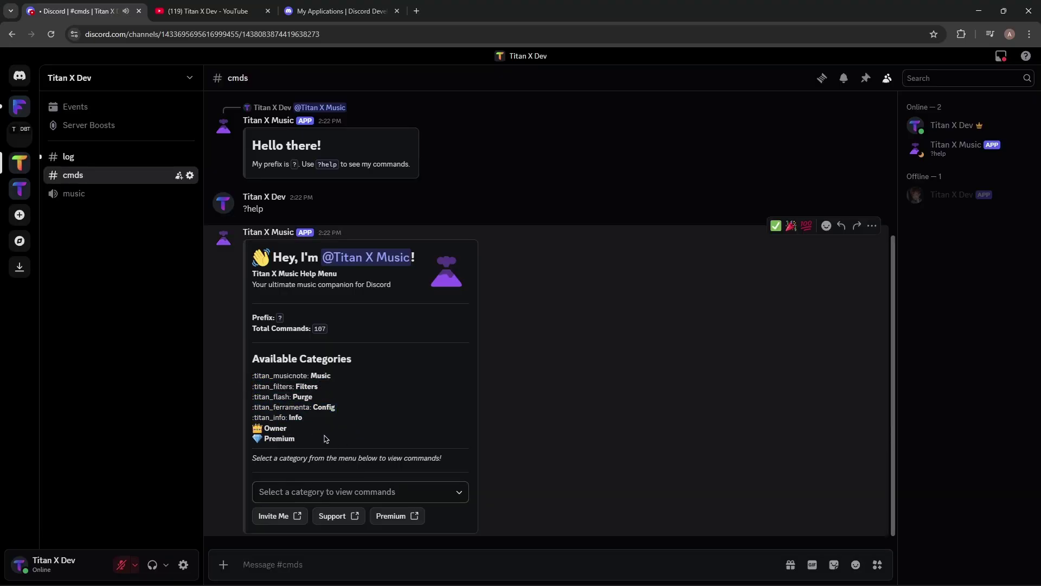
In Flixo Emoji Server's #cmds, send 'tx invite' followed by the pasted bot ID.
{"action": "key", "text": "ctrl+alt+Up"}
{"action": "key", "text": "ctrl+alt+Up"}
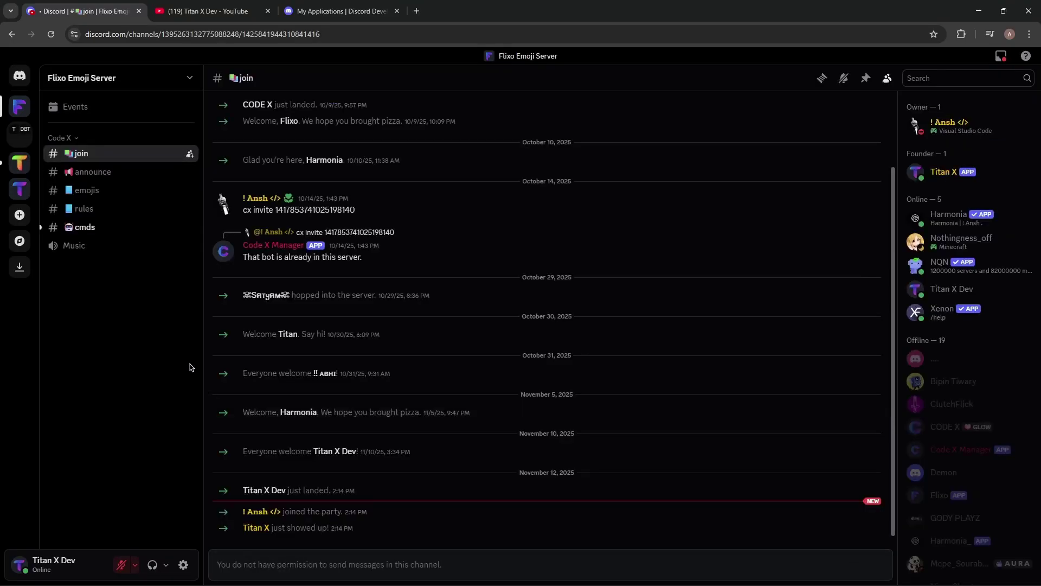
{"action": "left_click", "coordinate": [100, 227]}
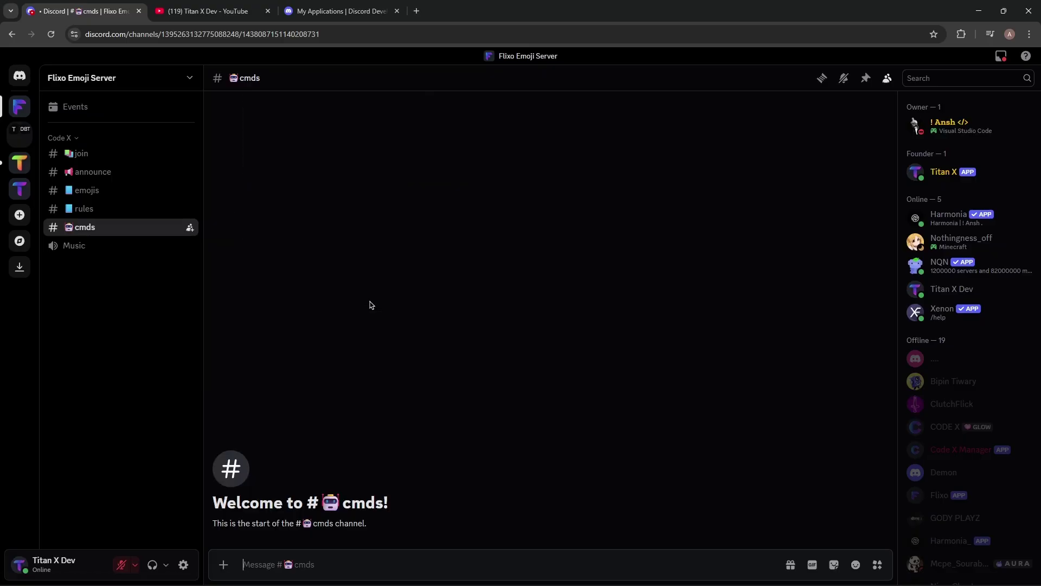
{"action": "type", "text": "tx invite"}
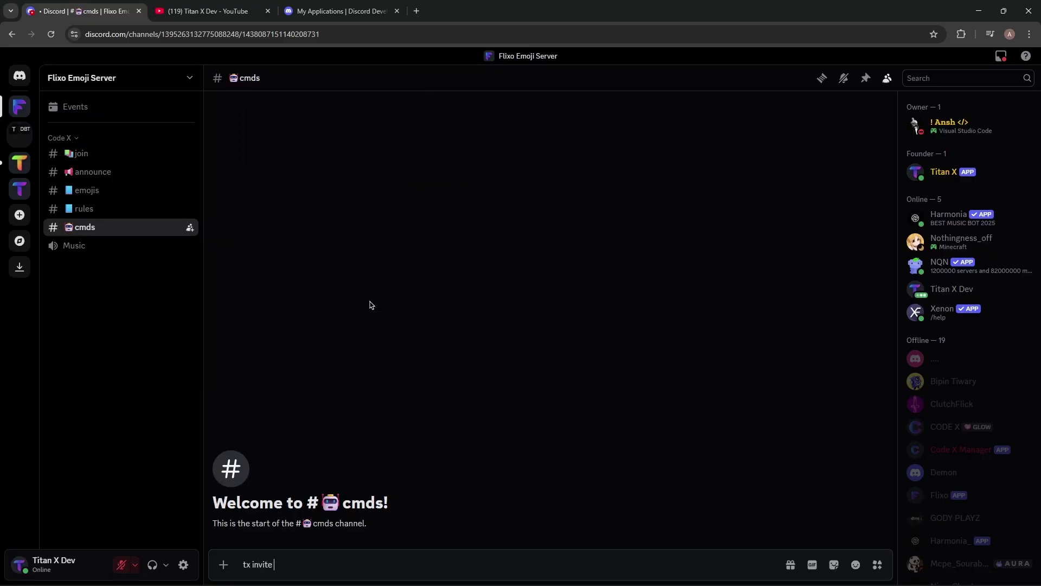
{"action": "key", "text": "ctrl+v"}
{"action": "key", "text": "Return"}
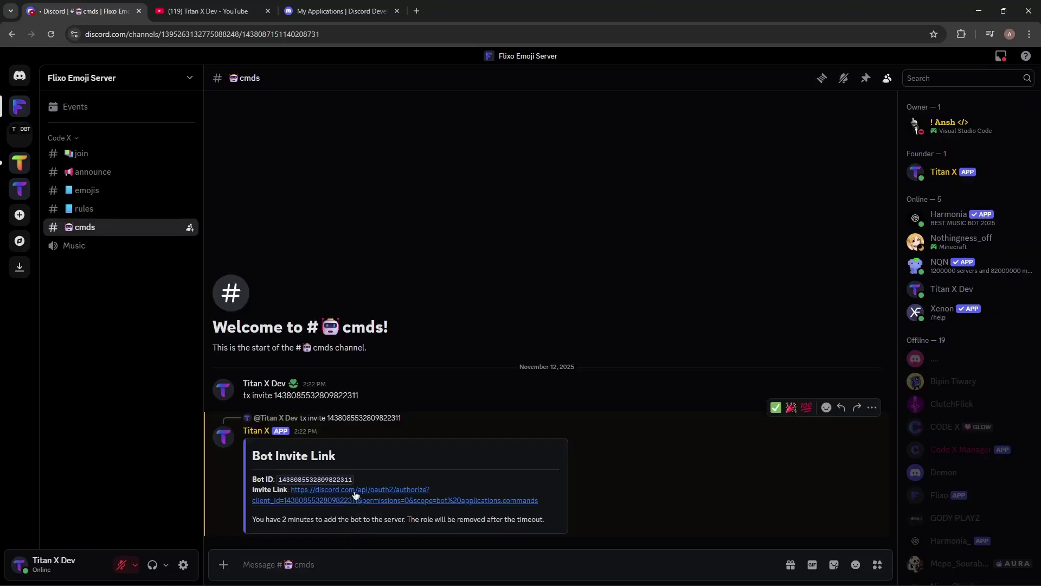
Authorize Titan X Music through the invite link, pass the hCaptcha, and close the success notice.
{"action": "left_click", "coordinate": [356, 494]}
{"action": "scroll", "coordinate": [568, 416], "scroll_direction": "down", "scroll_amount": 1}
{"action": "scroll", "coordinate": [568, 417], "scroll_direction": "down", "scroll_amount": 1}
{"action": "key", "text": "Return"}
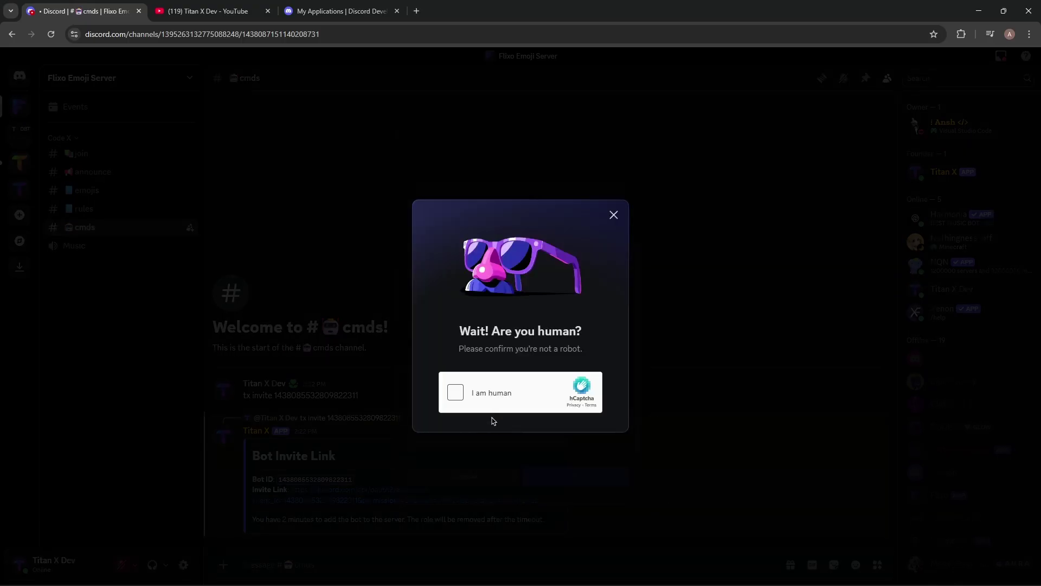
{"action": "left_click", "coordinate": [486, 403]}
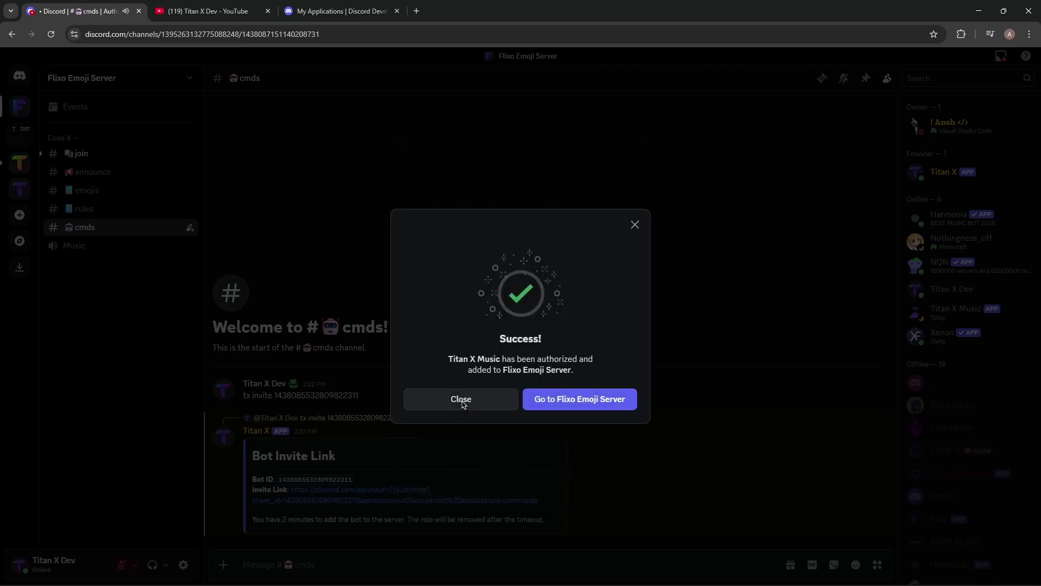
{"action": "left_click", "coordinate": [462, 402]}
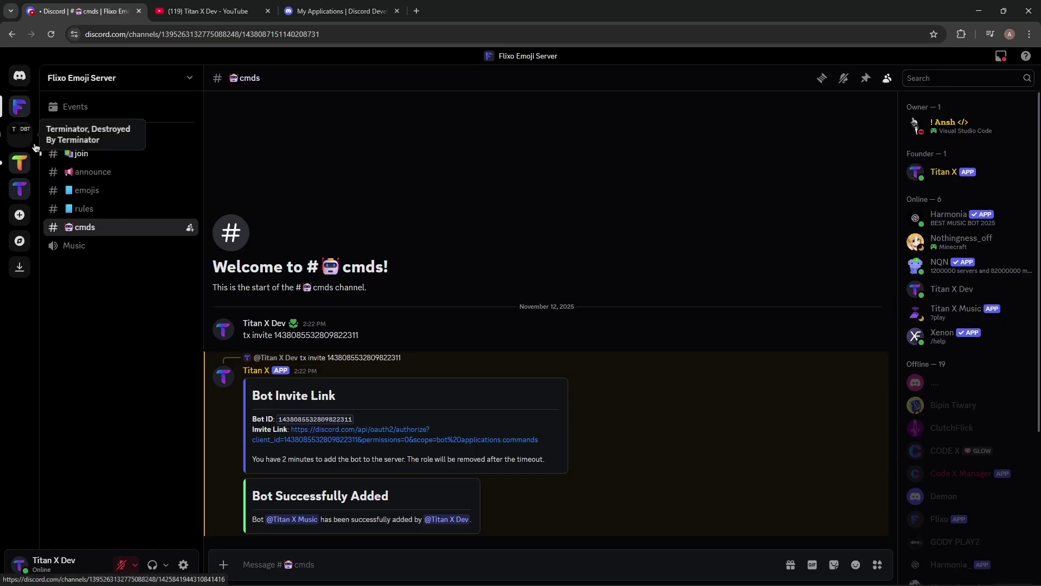
Back in Titan X Dev, check #log for the guild join, then send ?help in #cmds.
{"action": "left_click", "coordinate": [19, 162]}
{"action": "left_click", "coordinate": [92, 162]}
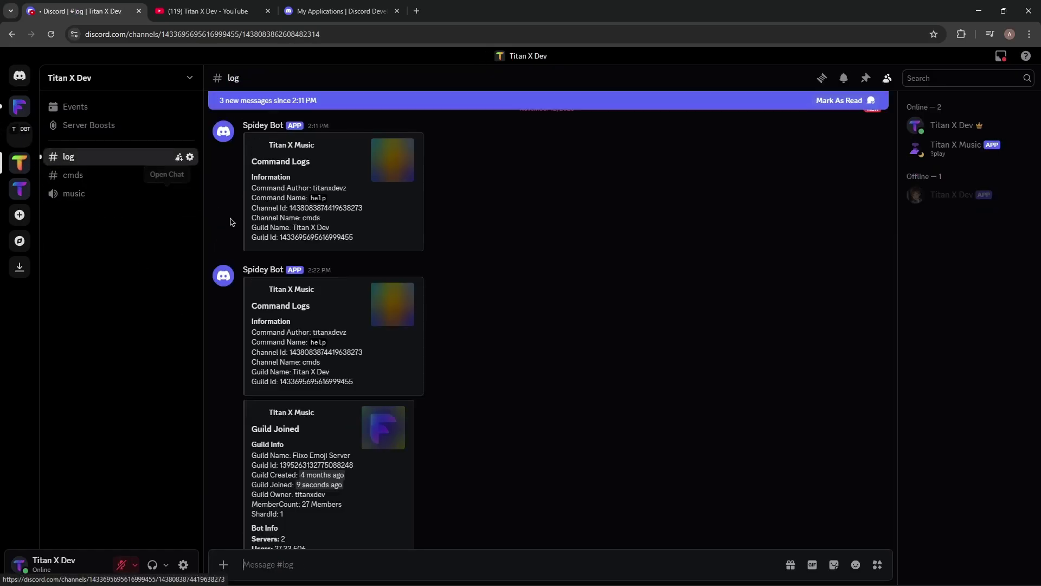
{"action": "left_click", "coordinate": [75, 176]}
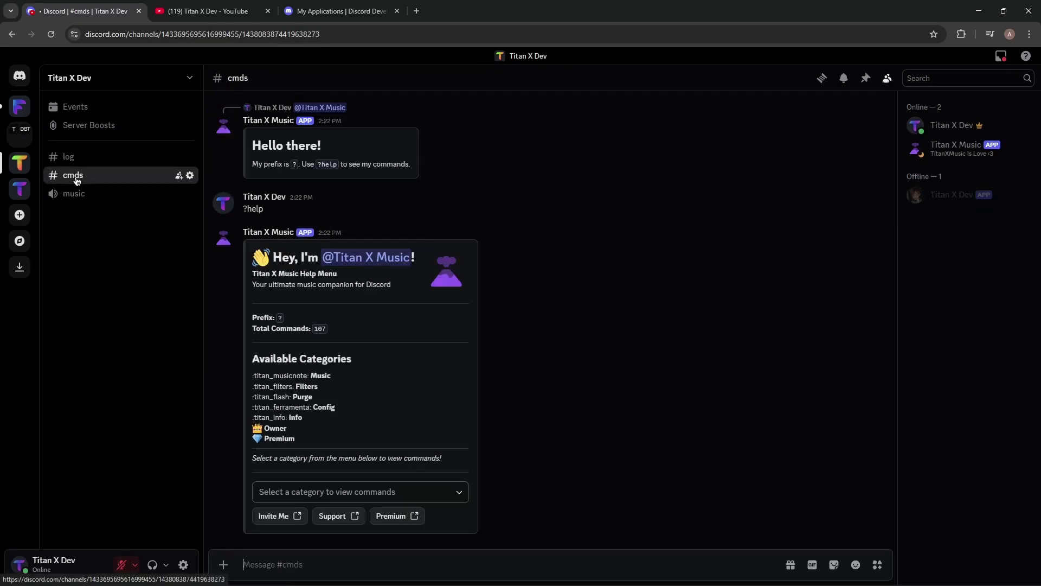
{"action": "type", "text": "tx"}
{"action": "key", "text": "BackSpace"}
{"action": "key", "text": "BackSpace"}
{"action": "type", "text": "?"}
{"action": "key", "text": "Return"}
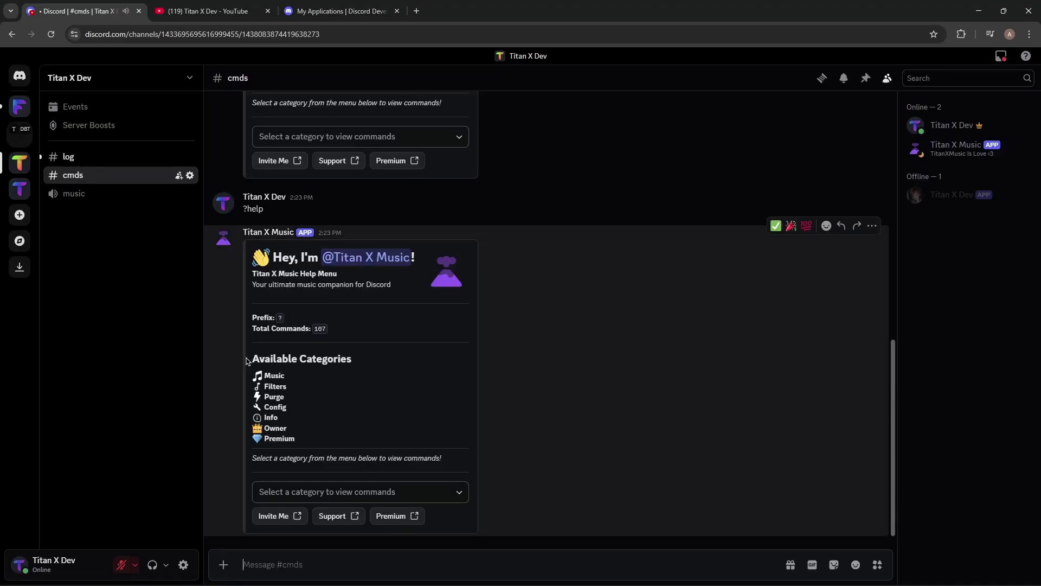
Inspect the help menu's Available Categories and open and close the category dropdown.
{"action": "left_click_drag", "start_coordinate": [250, 359], "coordinate": [349, 471]}
{"action": "left_click", "coordinate": [359, 491]}
{"action": "scroll", "coordinate": [365, 428], "scroll_direction": "down", "scroll_amount": 3}
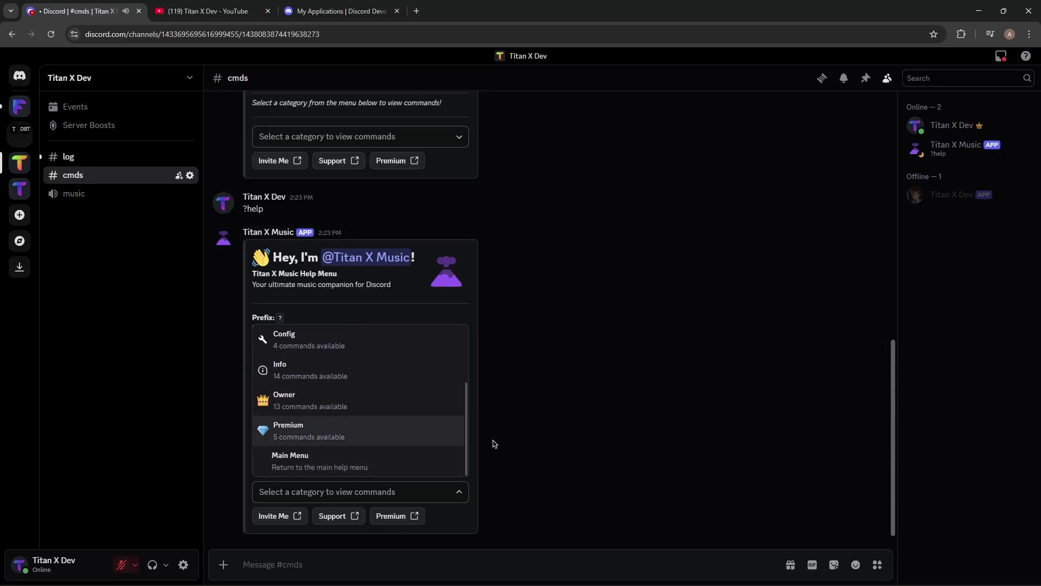
{"action": "left_click", "coordinate": [509, 442]}
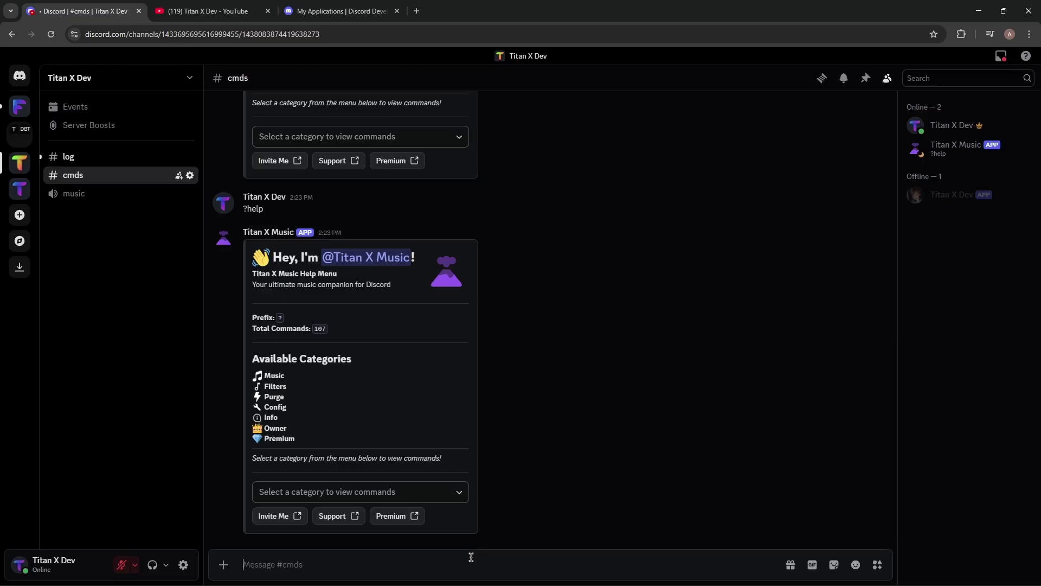
Load the TitanXMusic dashboard at localhost:3000 in a new Chrome tab.
{"action": "left_click", "coordinate": [417, 11]}
{"action": "type", "text": "lo"}
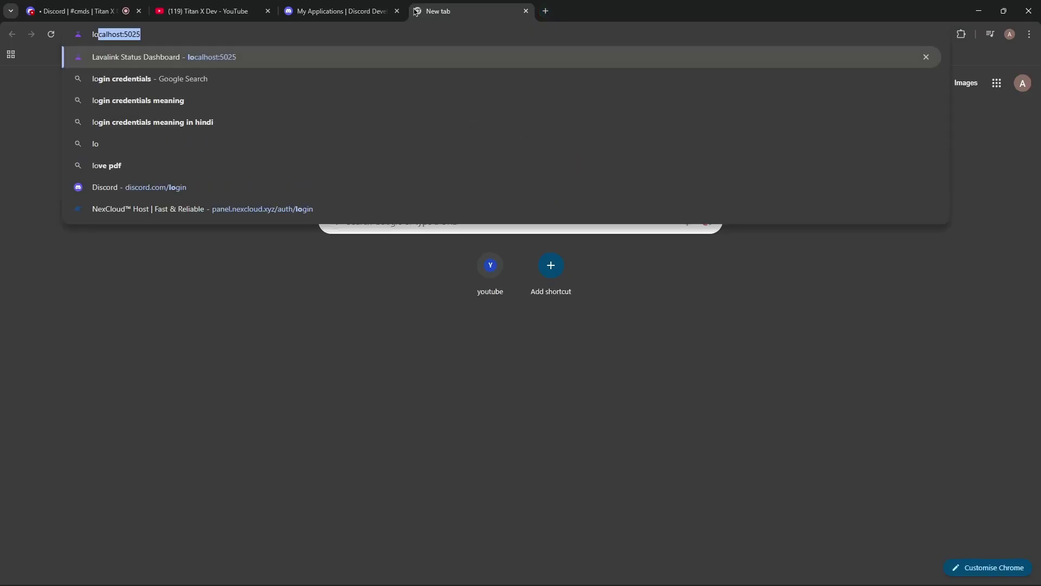
{"action": "type", "text": "calhost:300"}
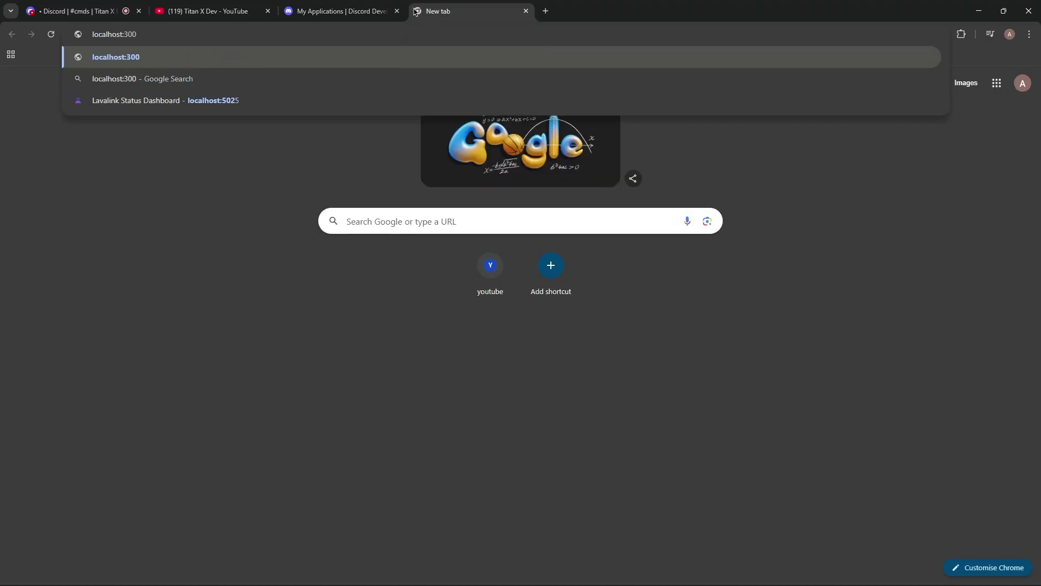
{"action": "key", "text": "Return"}
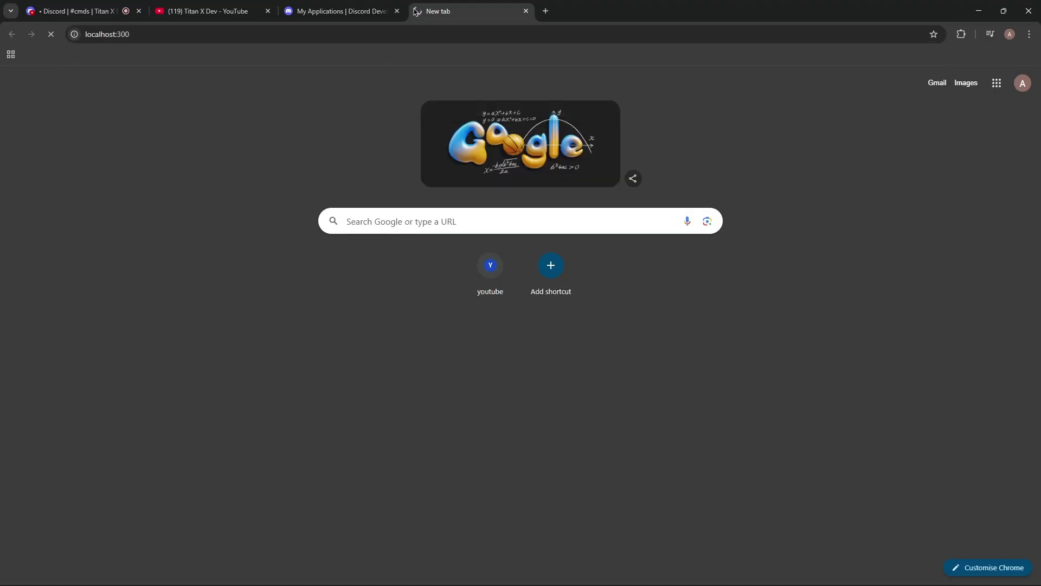
{"action": "double_click", "coordinate": [406, 34]}
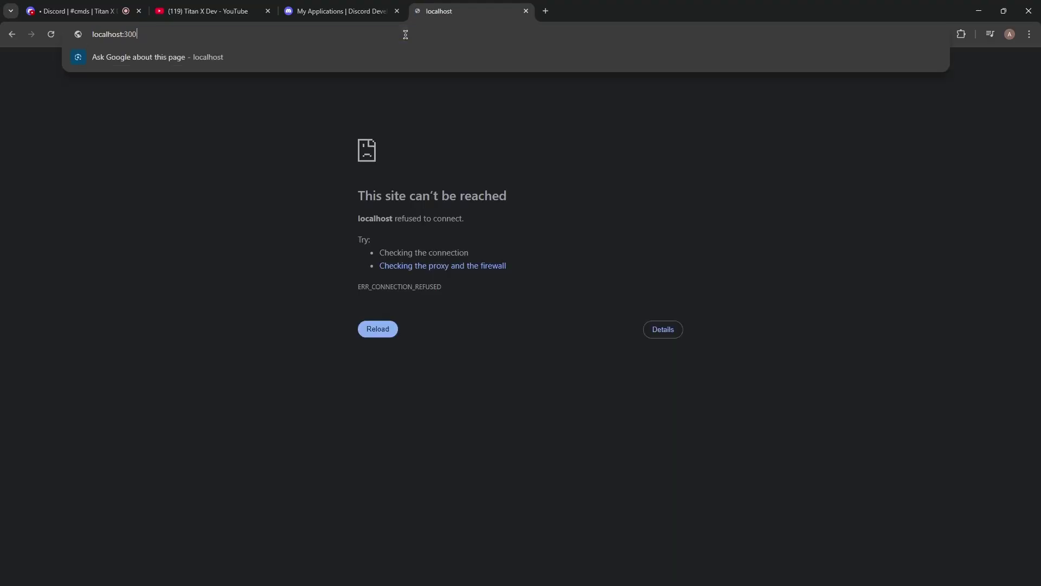
{"action": "type", "text": "3000"}
{"action": "key", "text": "Return"}
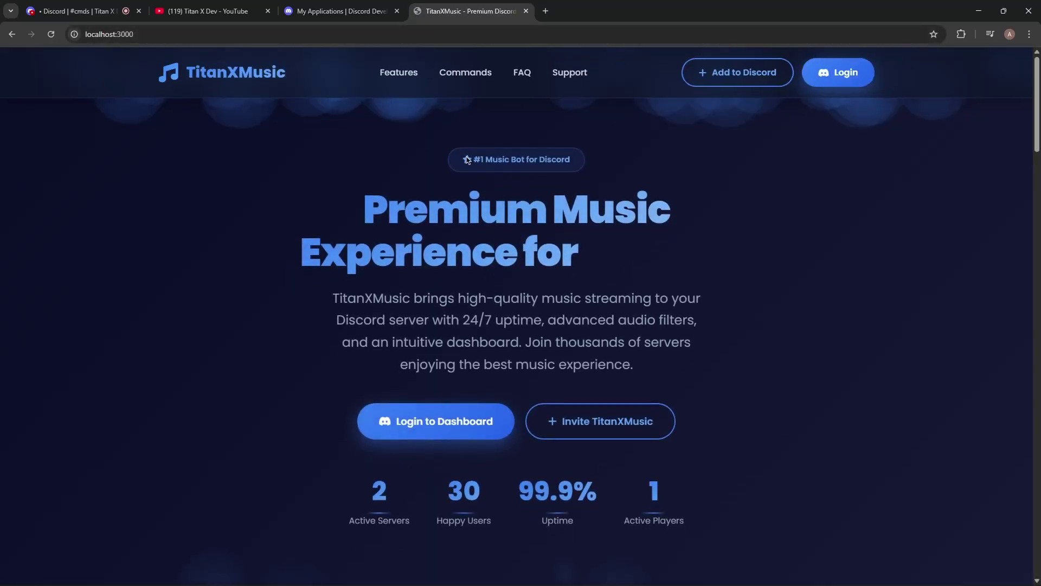
Scroll through the landing page and log in to the dashboard with Discord.
{"action": "scroll", "coordinate": [609, 195], "scroll_direction": "down", "scroll_amount": 15}
{"action": "scroll", "coordinate": [894, 217], "scroll_direction": "down", "scroll_amount": 10}
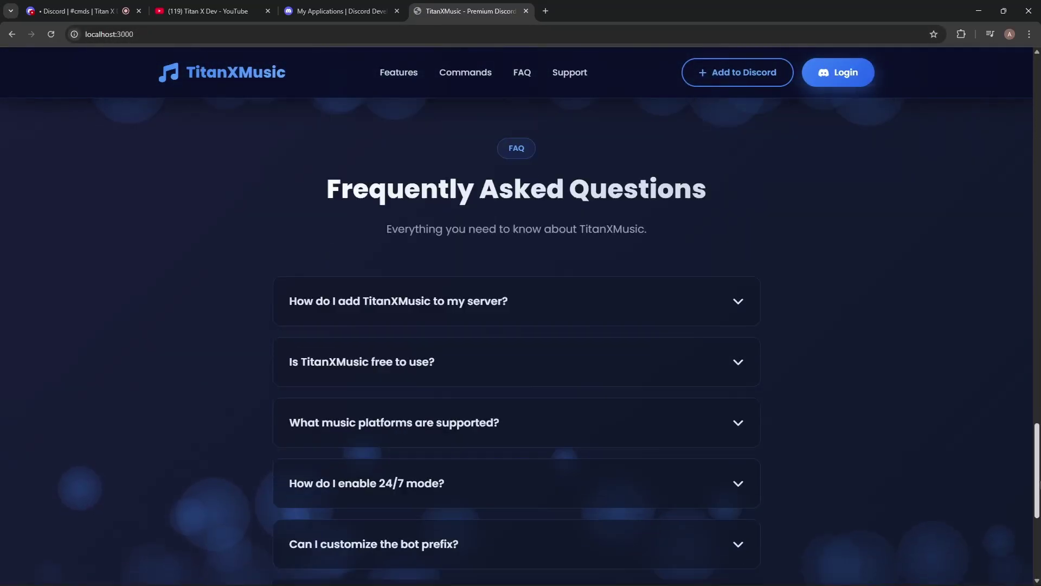
{"action": "scroll", "coordinate": [894, 72], "scroll_direction": "up", "scroll_amount": 20}
{"action": "left_click", "coordinate": [838, 73]}
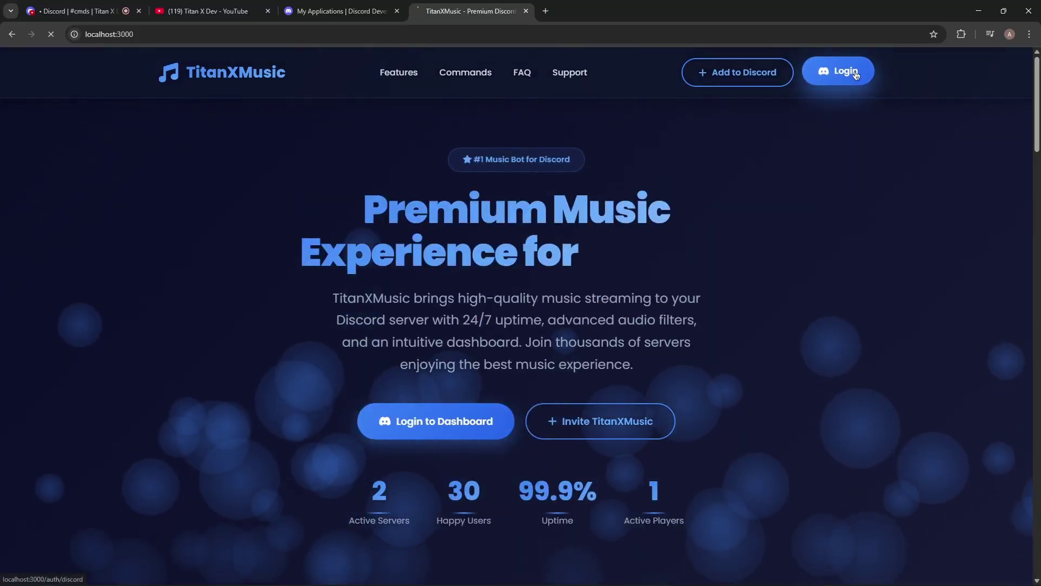